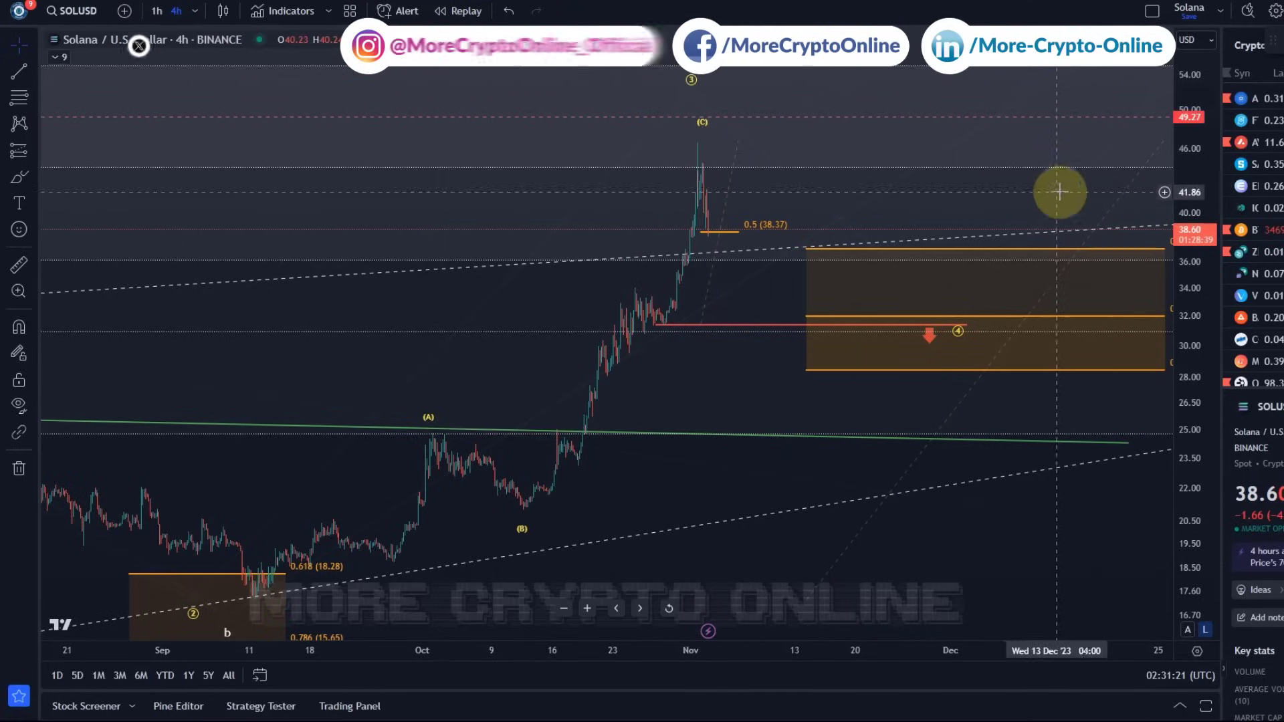
# Compress the price scale and move the impulse wave's ③ point onto the November (C) peak
pyautogui.moveTo(1199, 172); pyautogui.dragTo(1201, 330)
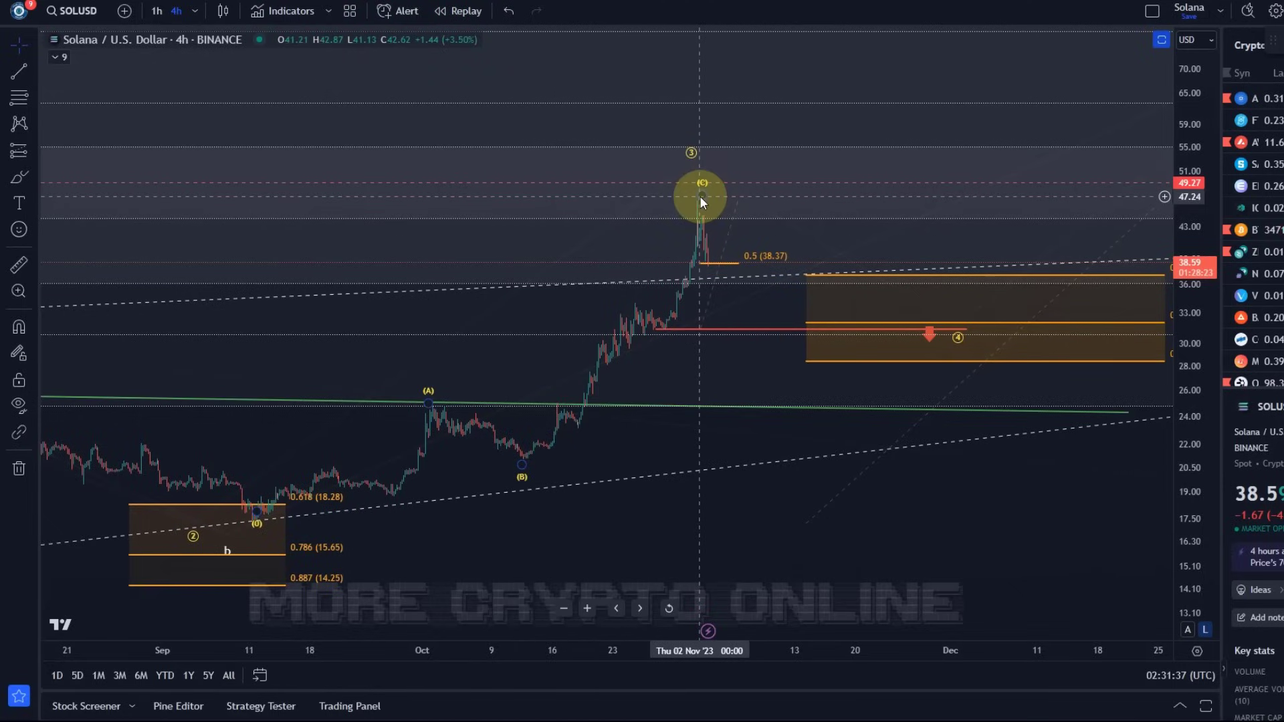
pyautogui.moveTo(701, 196)
pyautogui.mouseDown()
pyautogui.moveTo(688, 171)
pyautogui.moveTo(699, 170)
pyautogui.mouseUp()
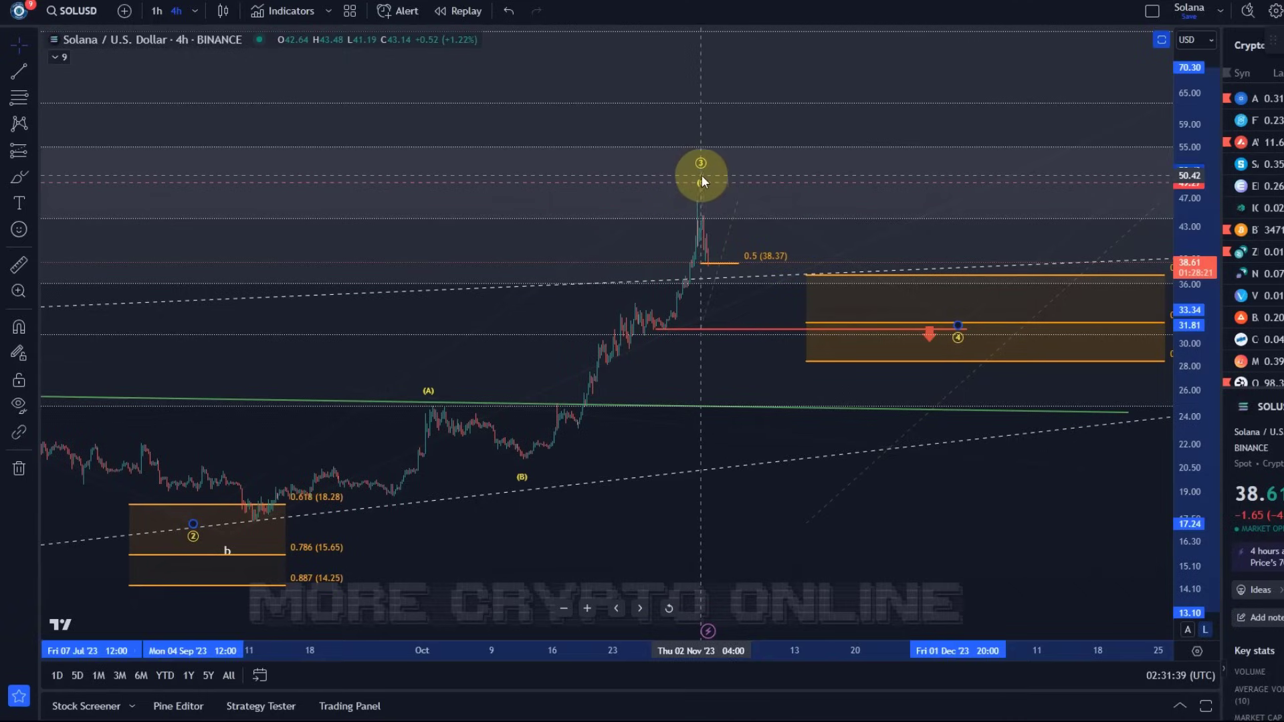
pyautogui.click(700, 198)
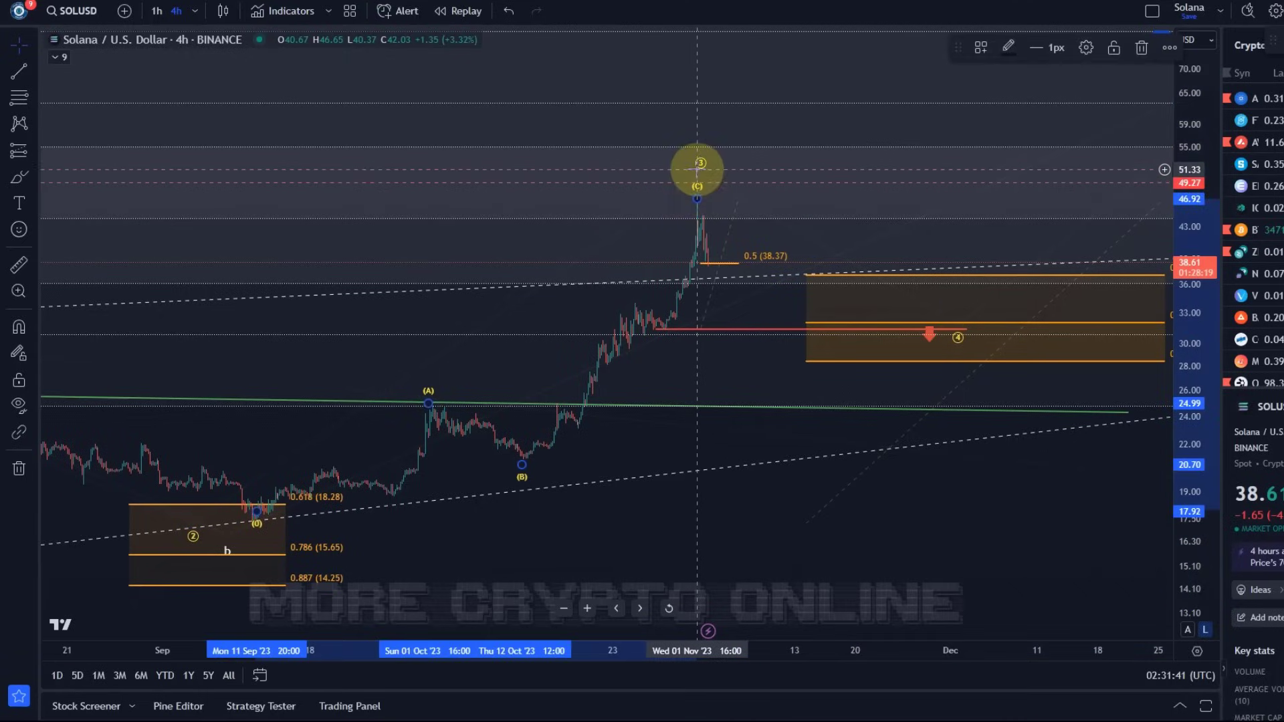
pyautogui.moveTo(700, 173); pyautogui.dragTo(693, 173)
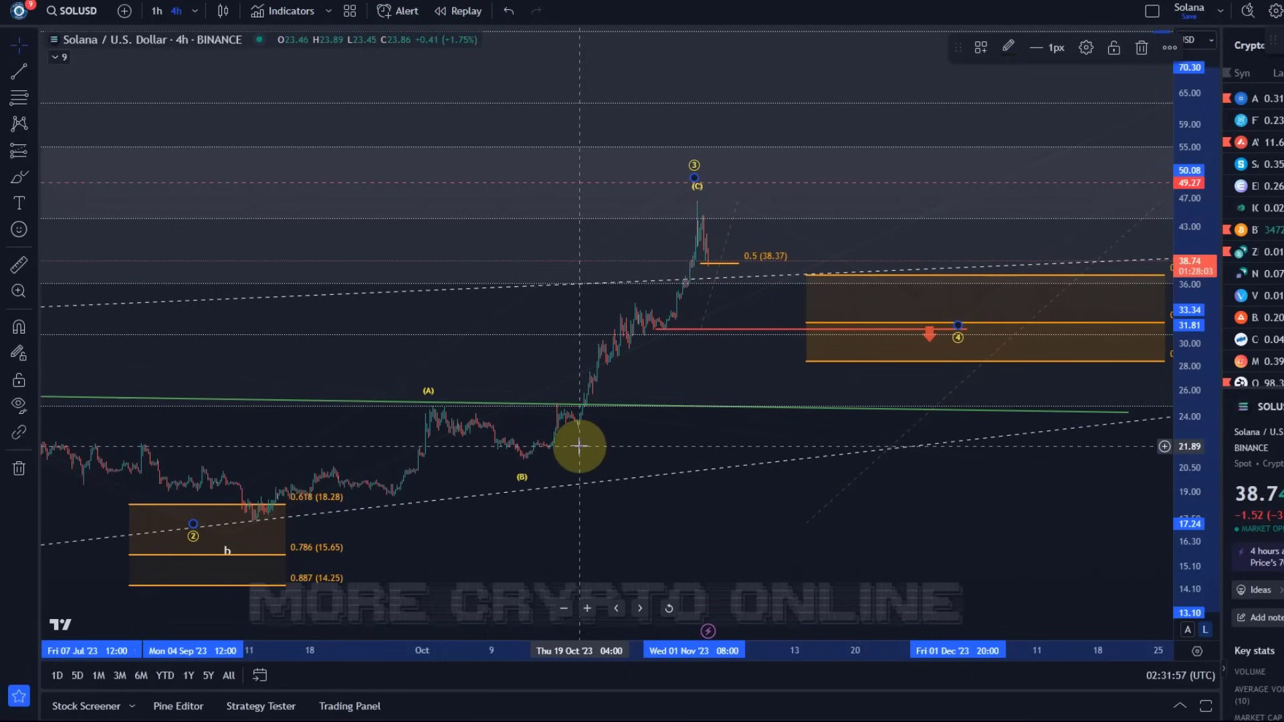
# Zoom out the time axis and pan left to reveal the future labels and the 1.786 (91.97) target
pyautogui.scroll(-3, 576, 453)
pyautogui.moveTo(1026, 533); pyautogui.dragTo(695, 599)
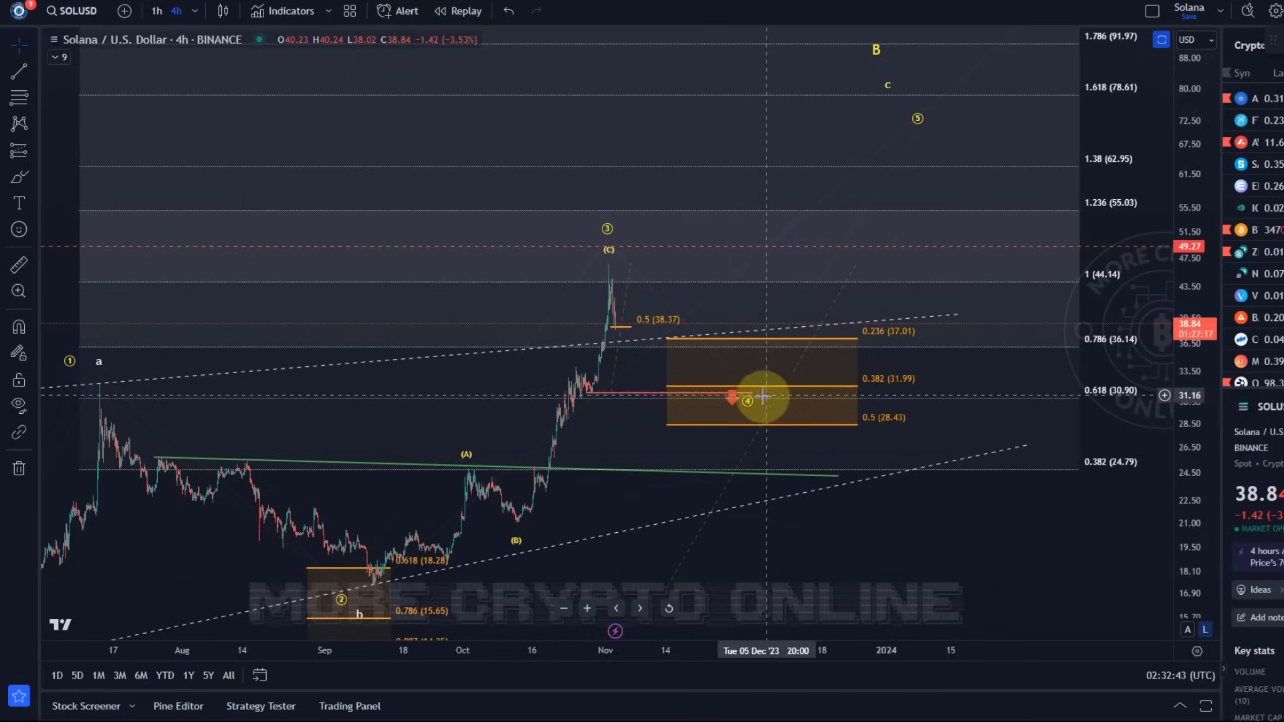
# Raise the ④ point slightly inside the wave-4 support box, then pan back to September
pyautogui.moveTo(748, 406)
pyautogui.mouseDown()
pyautogui.moveTo(752, 372)
pyautogui.moveTo(737, 368)
pyautogui.moveTo(756, 407)
pyautogui.mouseUp()
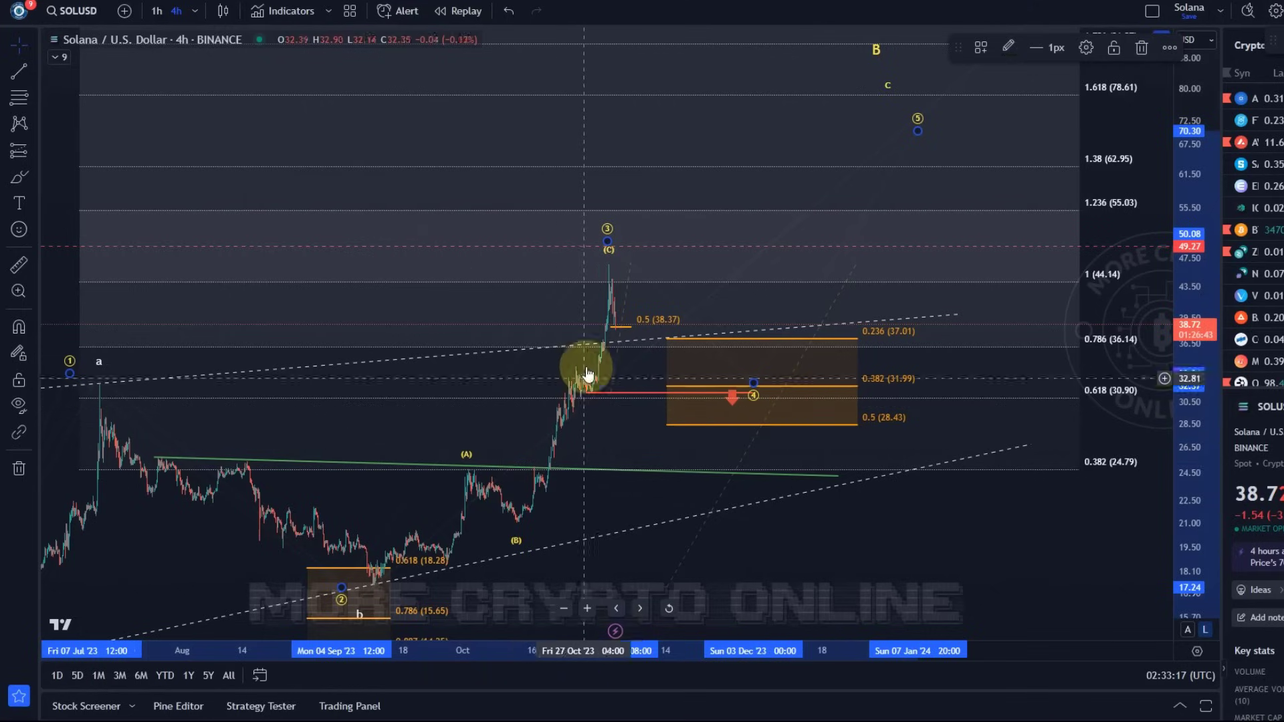
pyautogui.hscroll(5, 529, 535)
pyautogui.moveTo(368, 498); pyautogui.dragTo(923, 446)
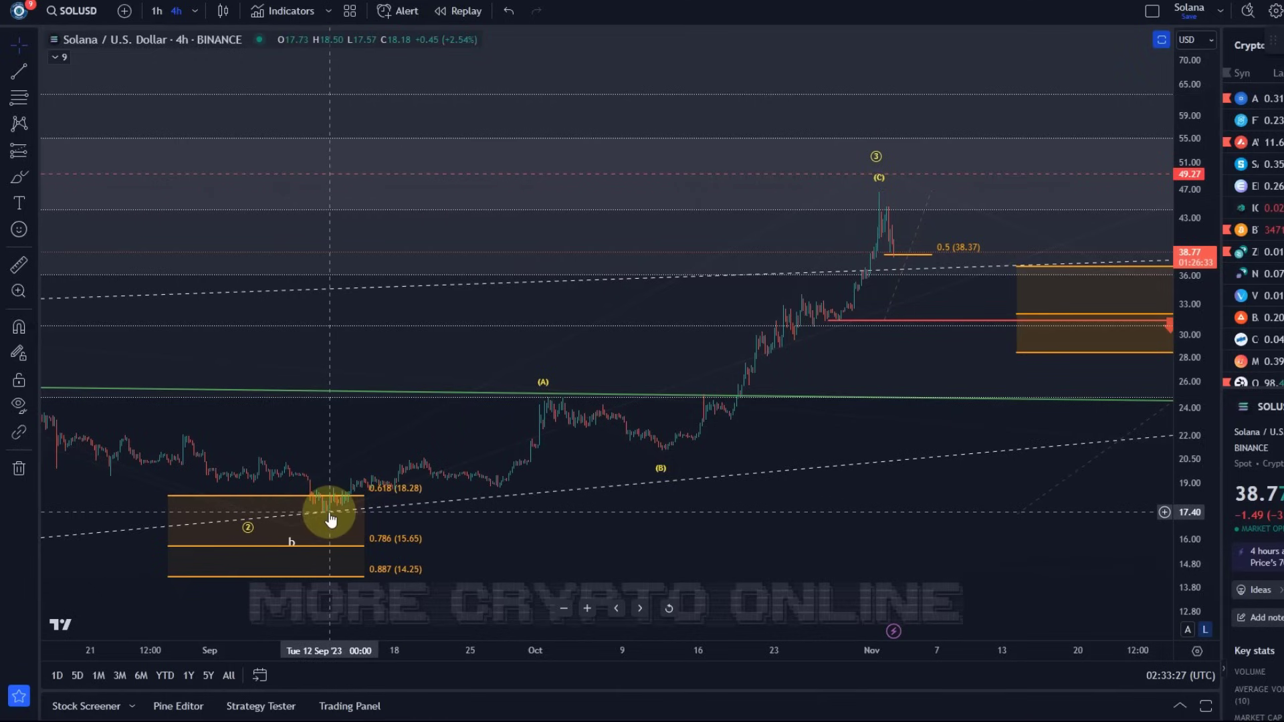
# Shift the ② point right onto the September low beside the b label, then recentre the chart
pyautogui.moveTo(291, 543)
pyautogui.mouseDown()
pyautogui.moveTo(321, 525)
pyautogui.moveTo(252, 530)
pyautogui.moveTo(326, 526)
pyautogui.moveTo(307, 524)
pyautogui.mouseUp()
pyautogui.moveTo(535, 560); pyautogui.dragTo(425, 591)
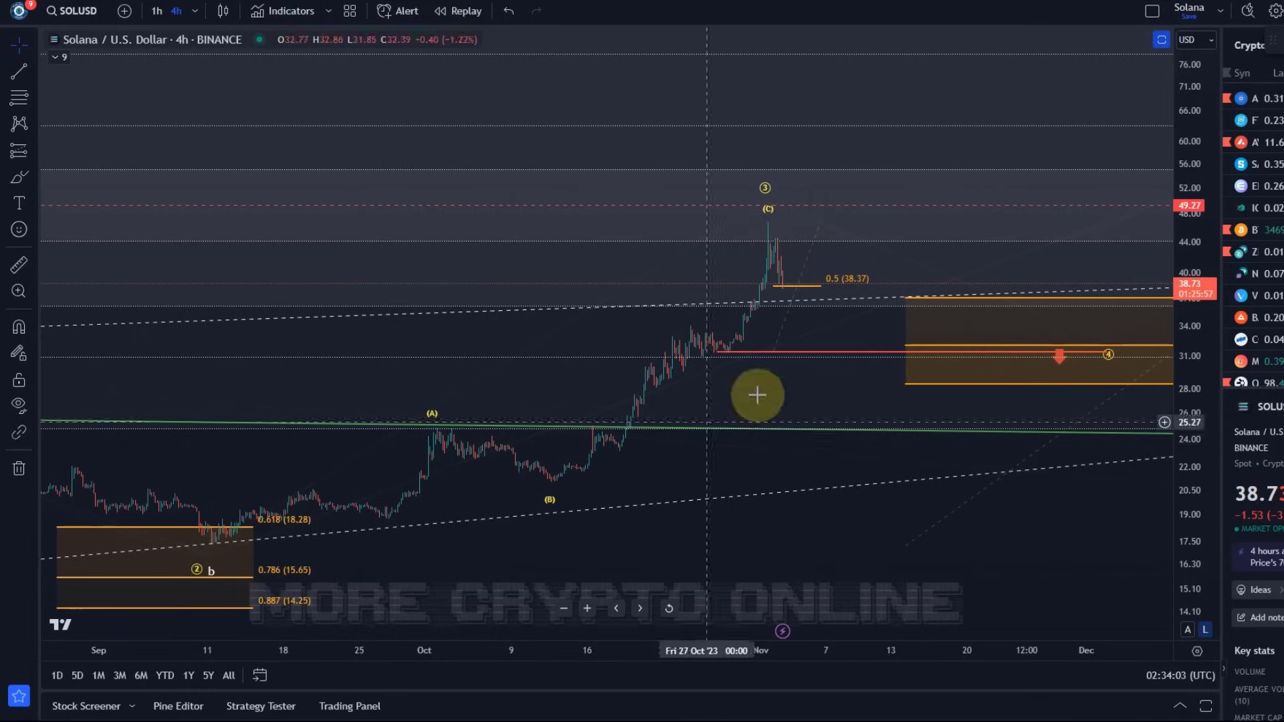
# Choose the Elliott Impulse Wave pattern tool and pan the chart to frame the Fibonacci levels
pyautogui.click(36, 126)
pyautogui.click(191, 345)
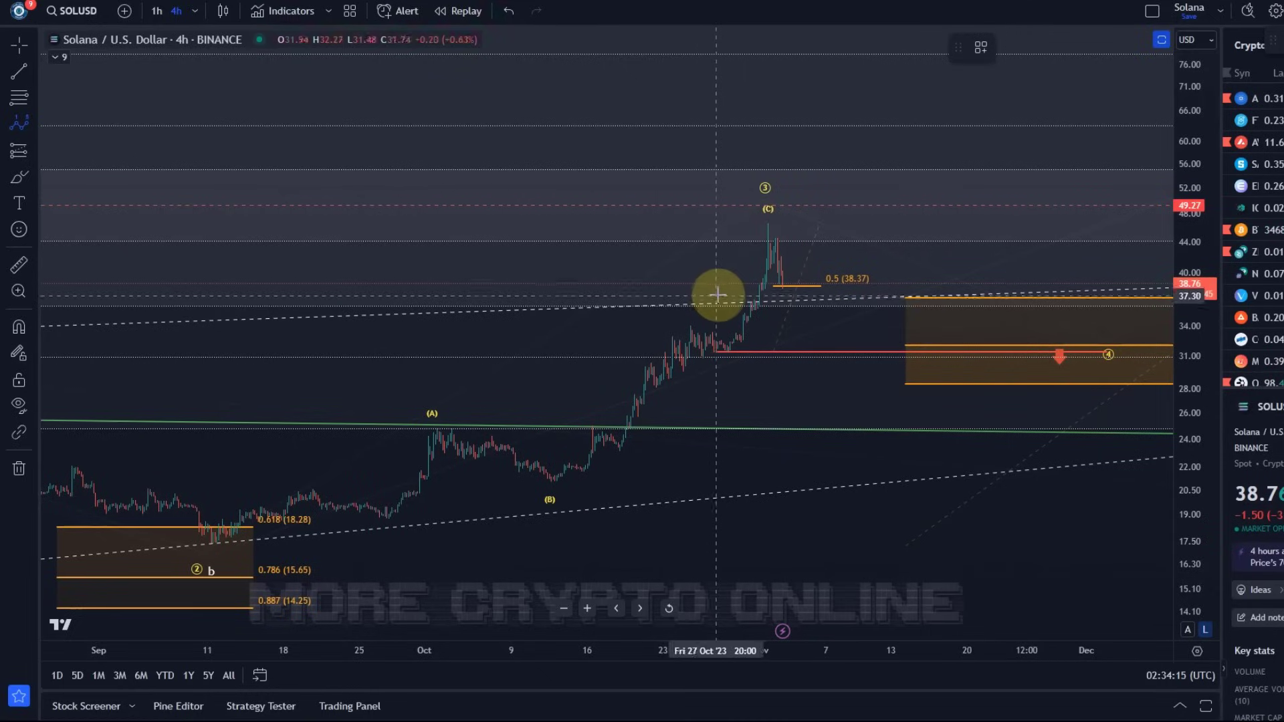
pyautogui.scroll(-3, 799, 267)
pyautogui.scroll(-3, 817, 264)
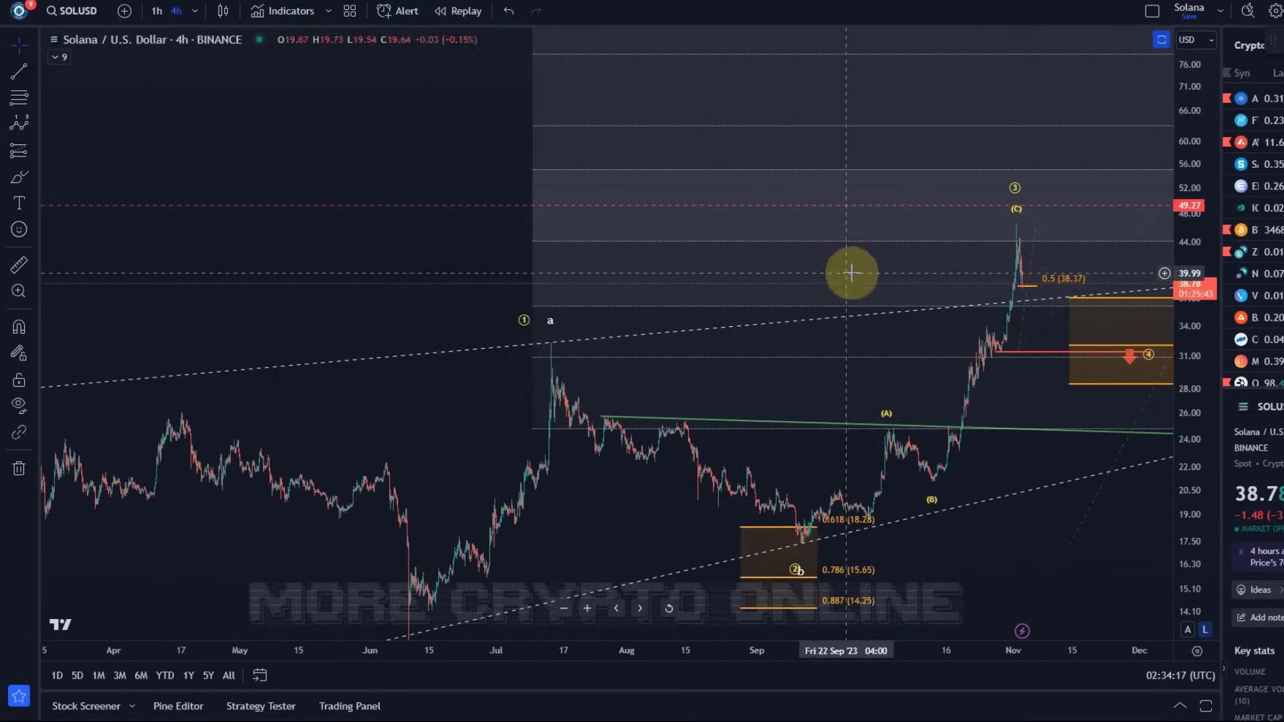
pyautogui.moveTo(847, 273); pyautogui.dragTo(491, 283)
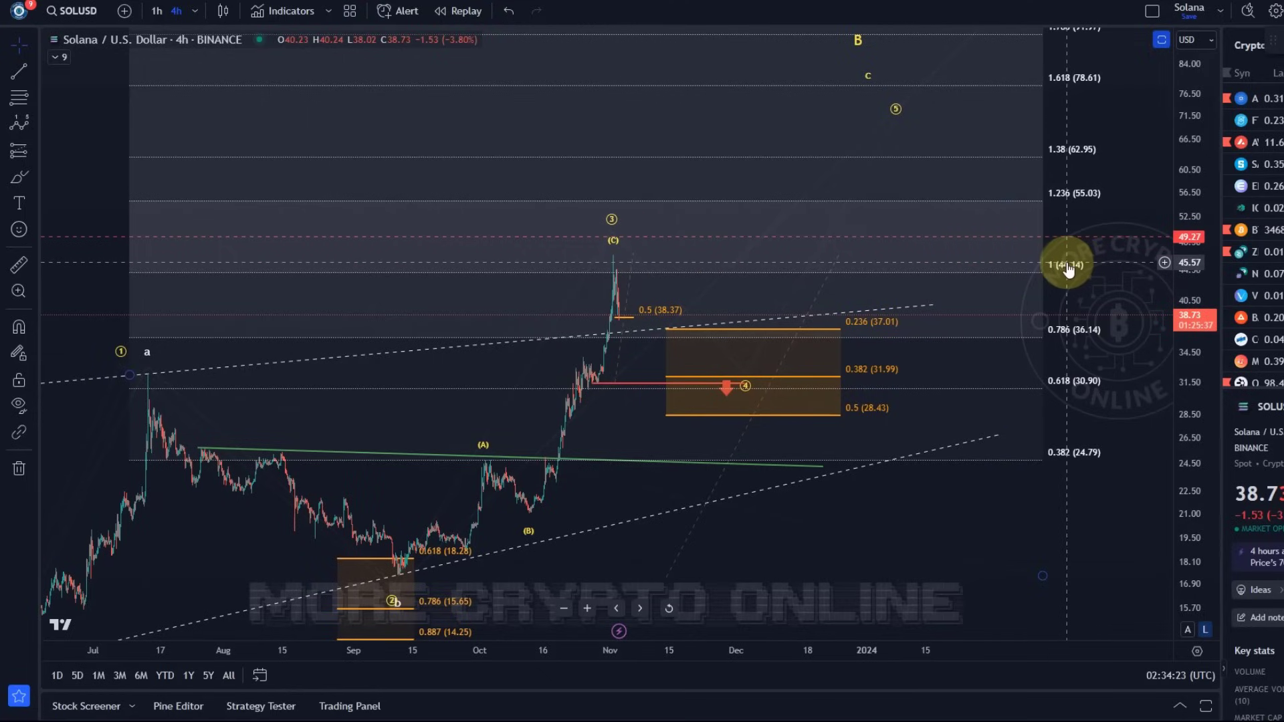
pyautogui.moveTo(510, 312); pyautogui.dragTo(718, 175)
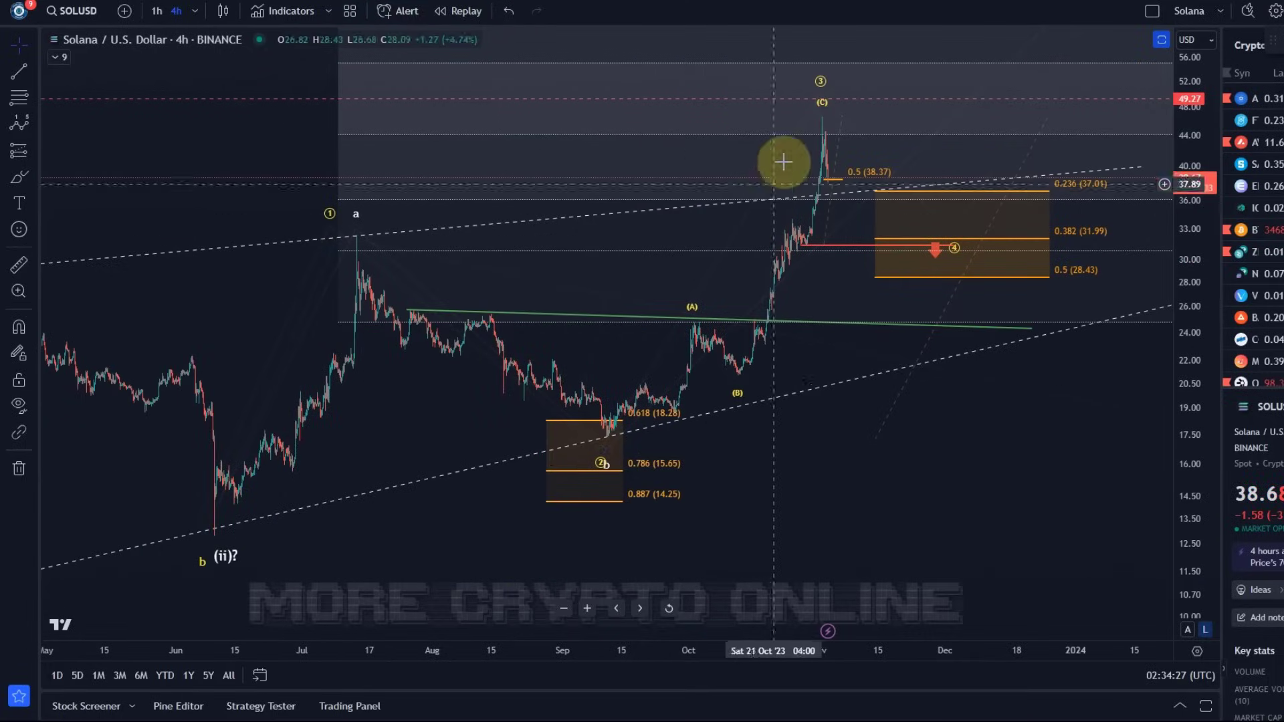
pyautogui.moveTo(929, 444); pyautogui.dragTo(874, 510)
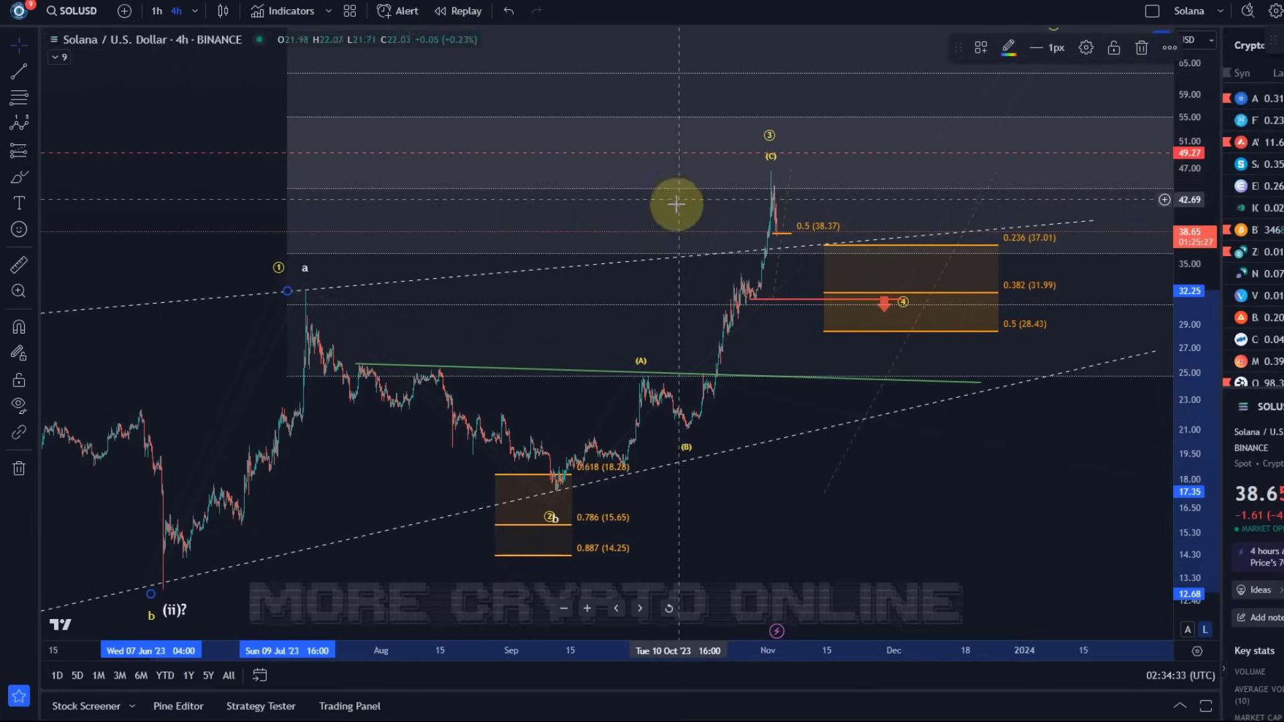
pyautogui.moveTo(773, 475); pyautogui.dragTo(472, 477)
pyautogui.moveTo(708, 482); pyautogui.dragTo(797, 476)
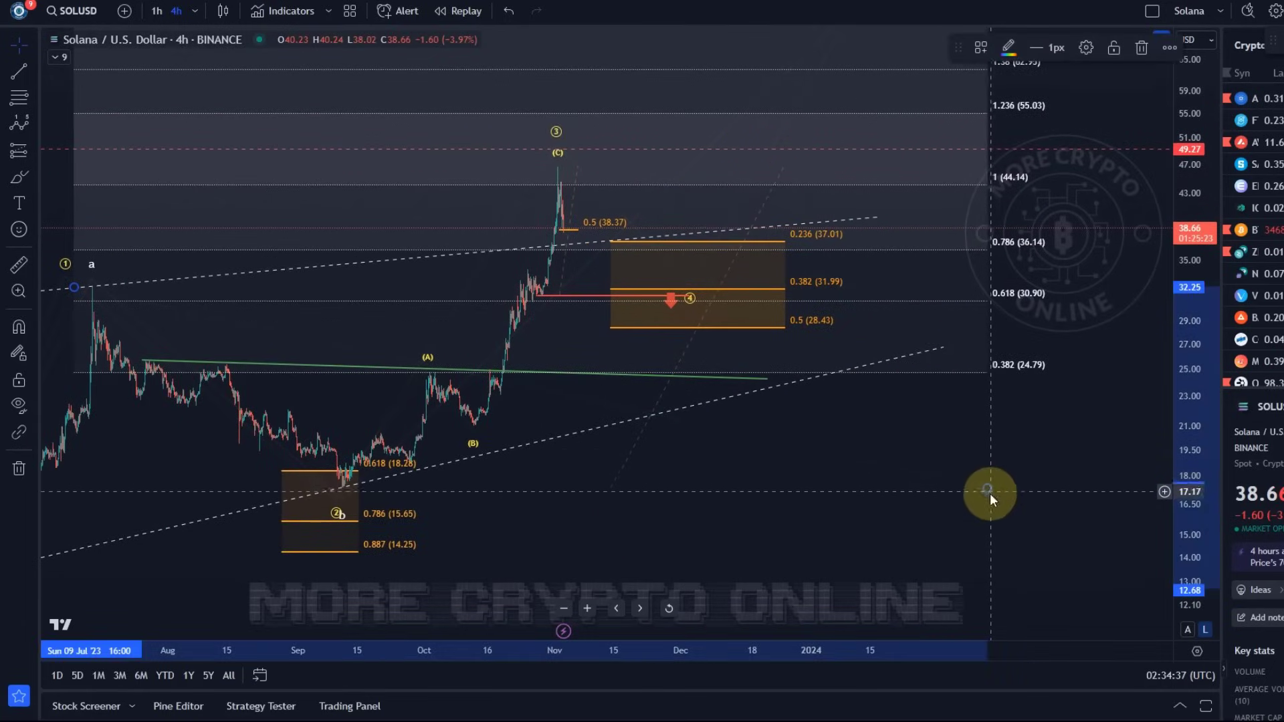
pyautogui.moveTo(716, 507); pyautogui.dragTo(1049, 451)
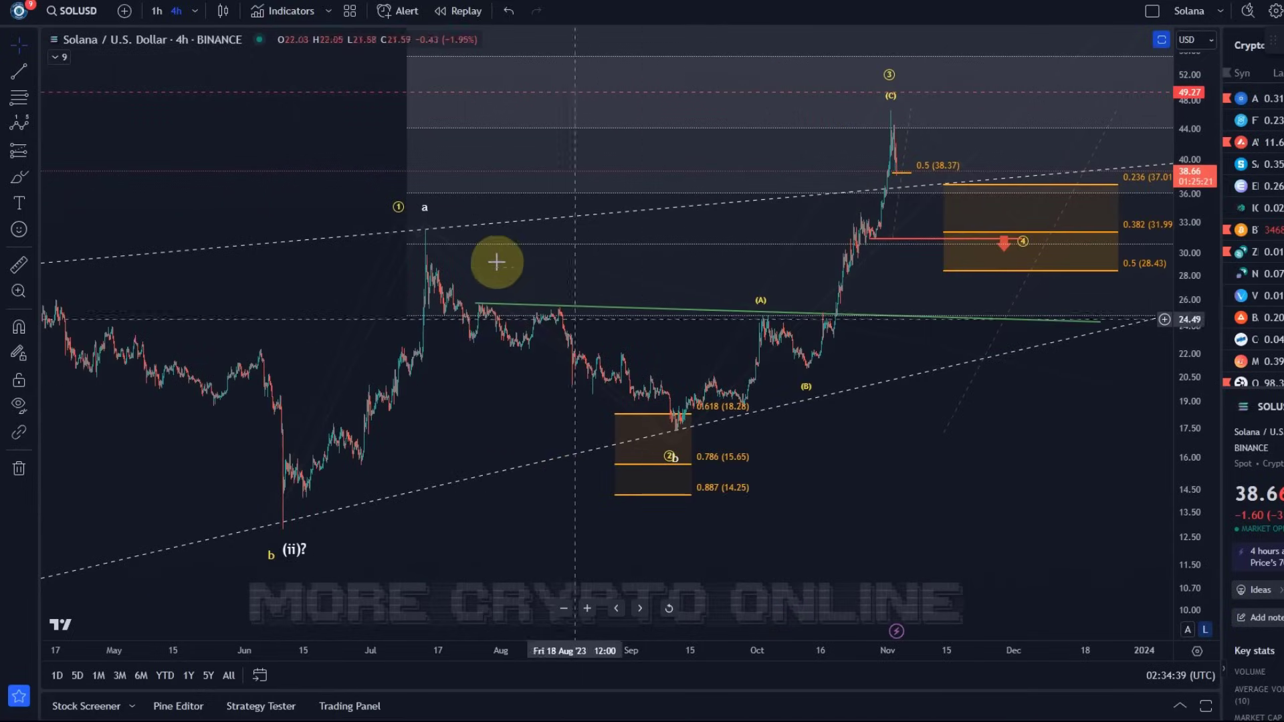
# Nudge the ③ point up and lift the ④ point toward the top of the wave-4 box
pyautogui.click(553, 218)
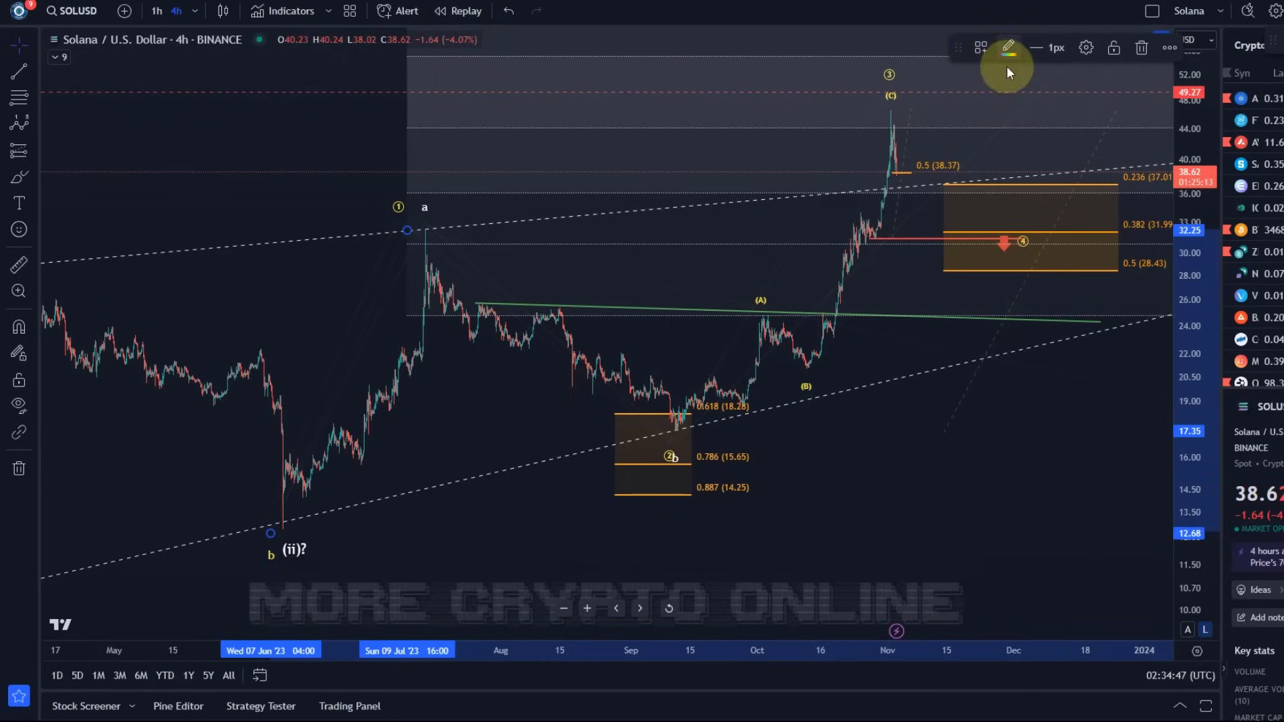
pyautogui.moveTo(846, 134); pyautogui.dragTo(585, 274)
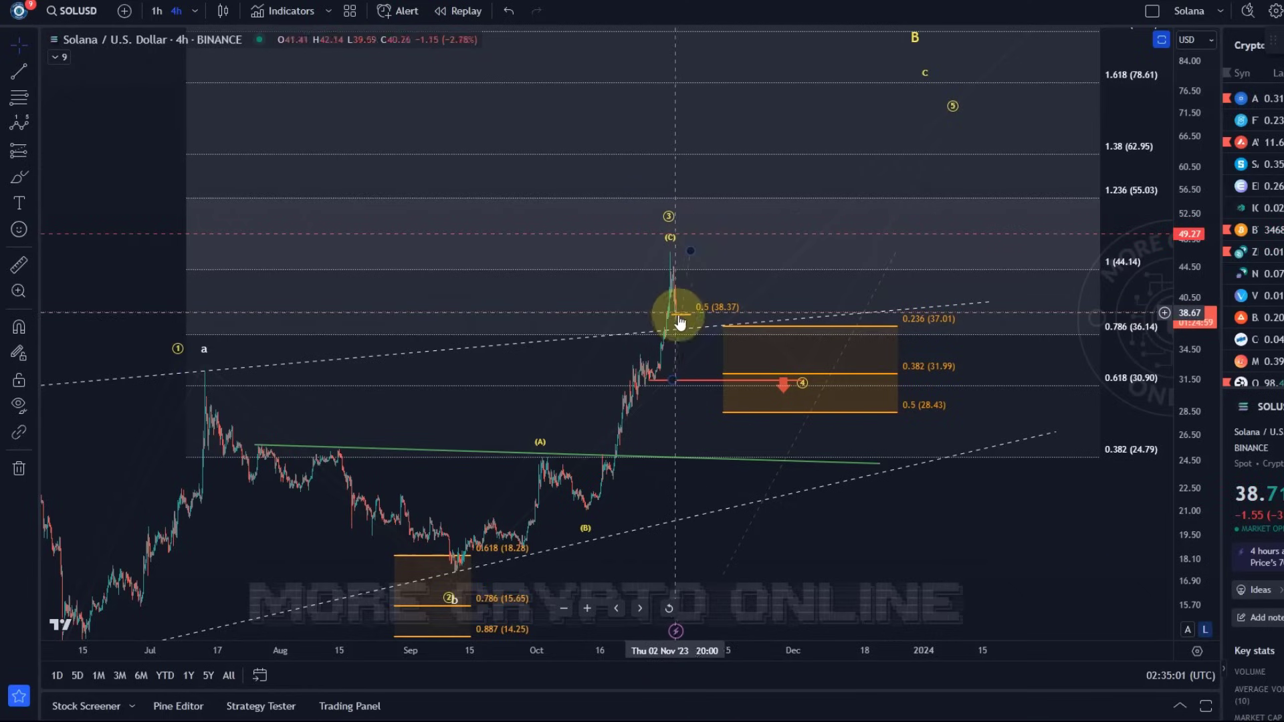
pyautogui.moveTo(666, 224)
pyautogui.mouseDown()
pyautogui.moveTo(718, 198)
pyautogui.moveTo(669, 227)
pyautogui.mouseUp()
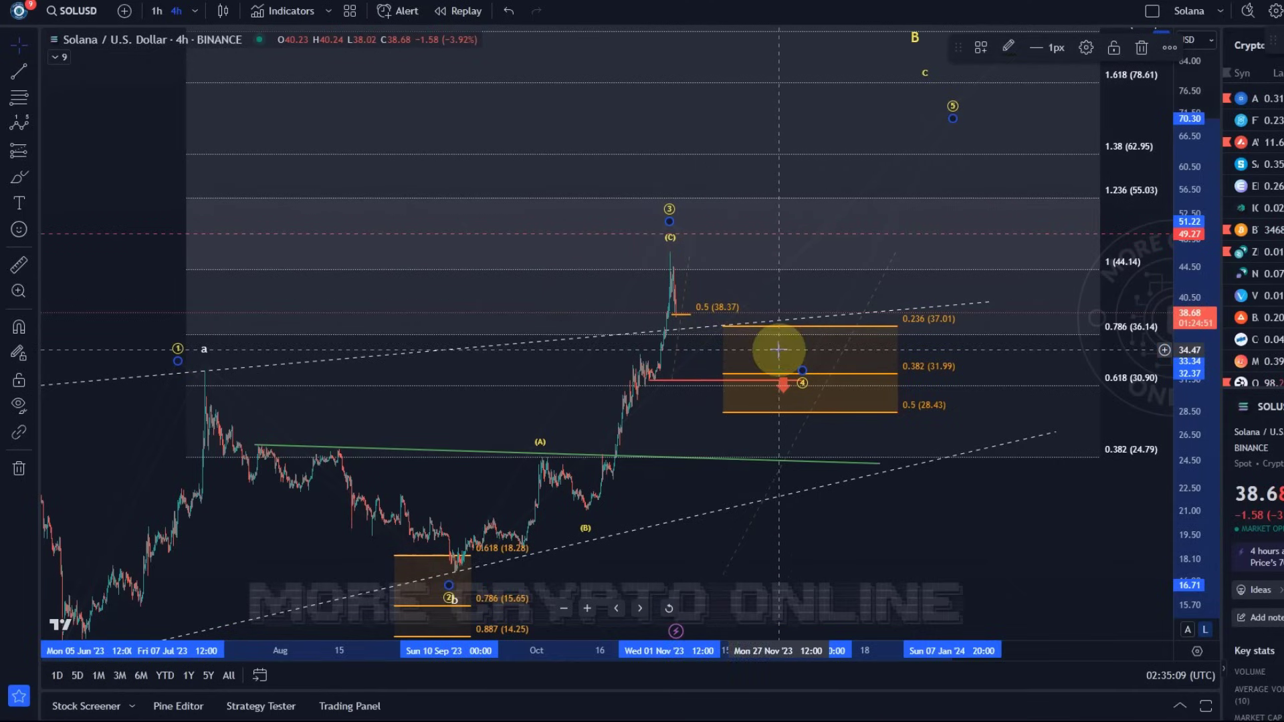
pyautogui.moveTo(804, 373); pyautogui.dragTo(787, 345)
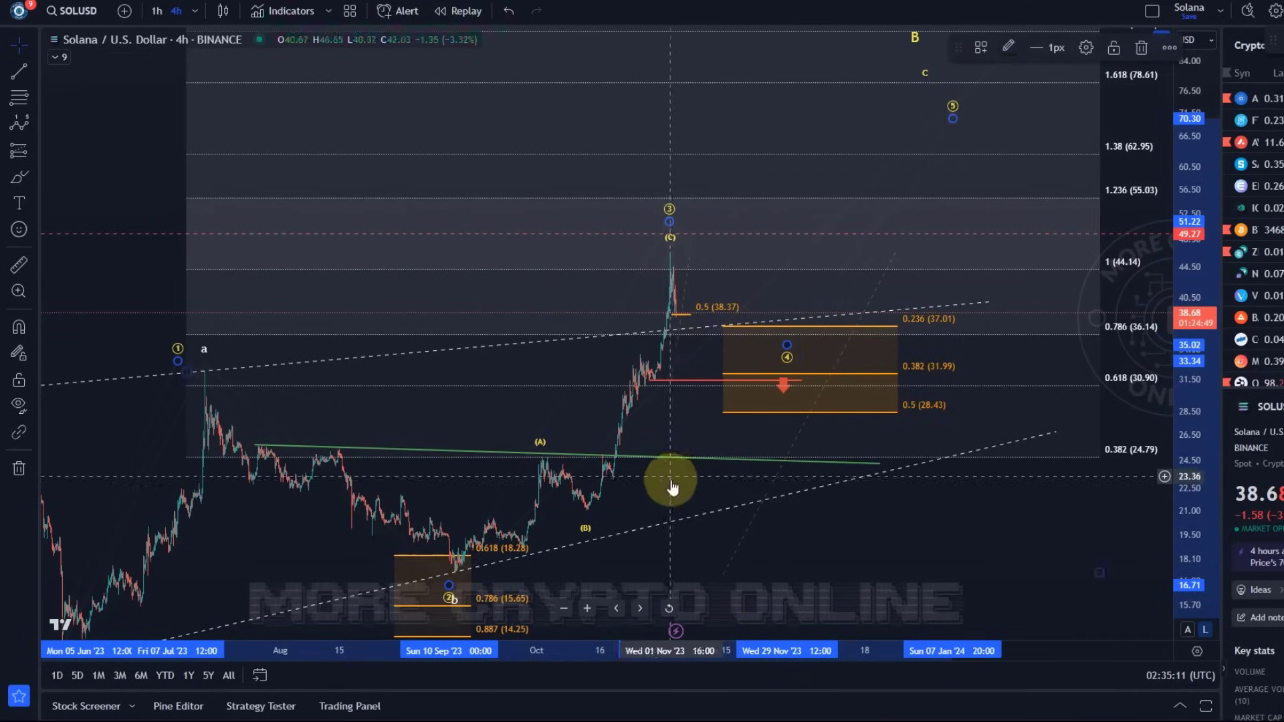
# Zoom into the October–November rally
pyautogui.moveTo(676, 487); pyautogui.dragTo(860, 331)
pyautogui.scroll(3, 708, 408)
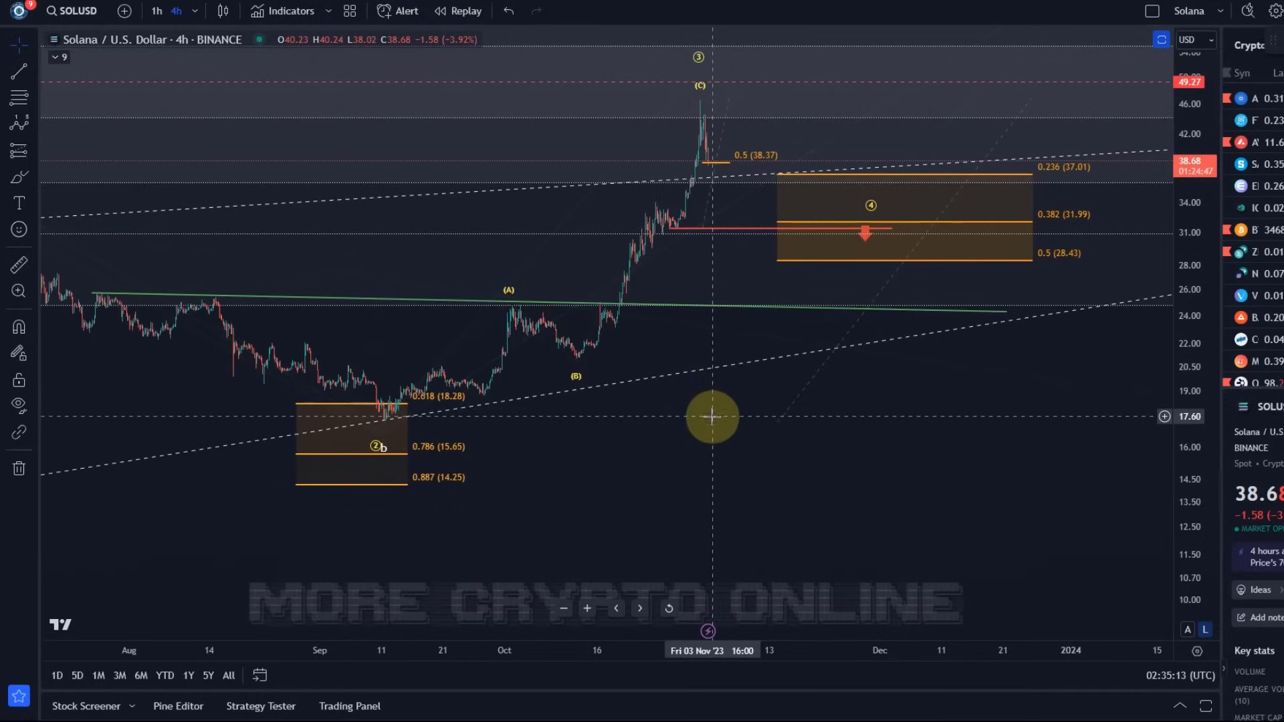
pyautogui.moveTo(708, 415); pyautogui.dragTo(983, 535)
pyautogui.scroll(2, 983, 536)
pyautogui.scroll(3, 756, 515)
pyautogui.moveTo(734, 504); pyautogui.dragTo(975, 495)
pyautogui.scroll(1, 929, 505)
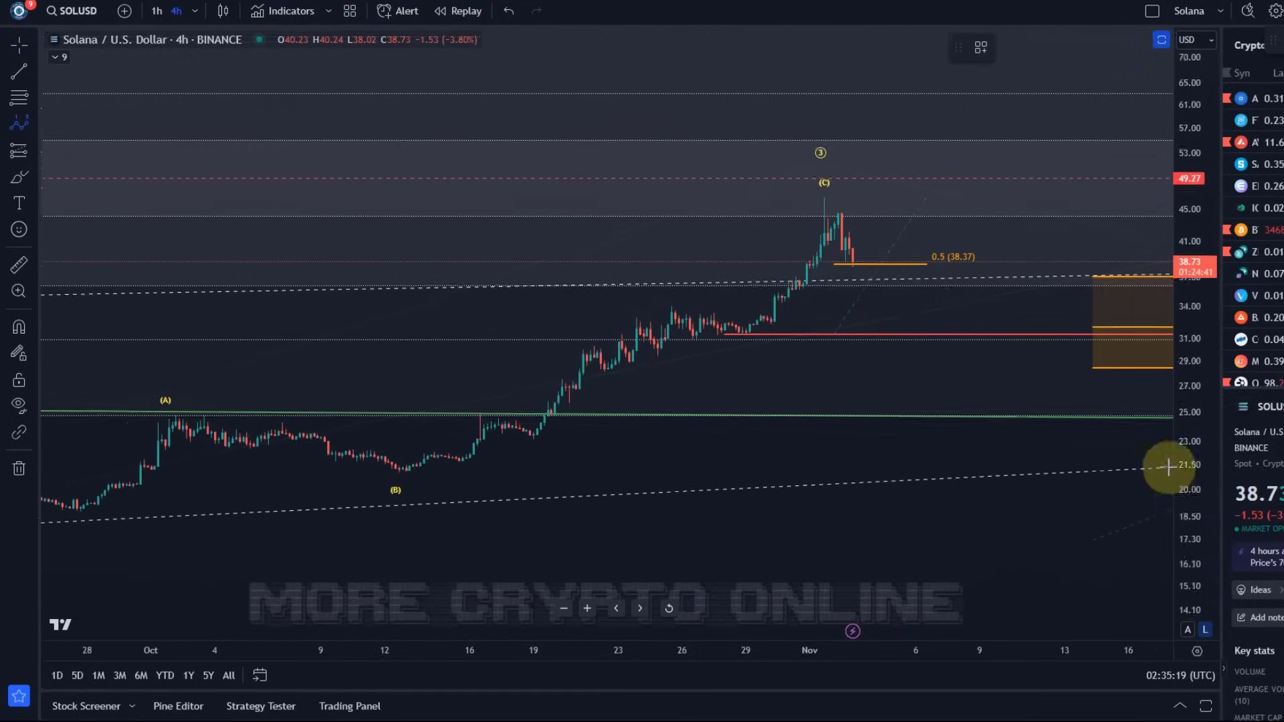
# Draw a 0–5 Elliott impulse wave from the mid-October (B) low to the (C) peak
pyautogui.moveTo(1185, 511); pyautogui.dragTo(1144, 343)
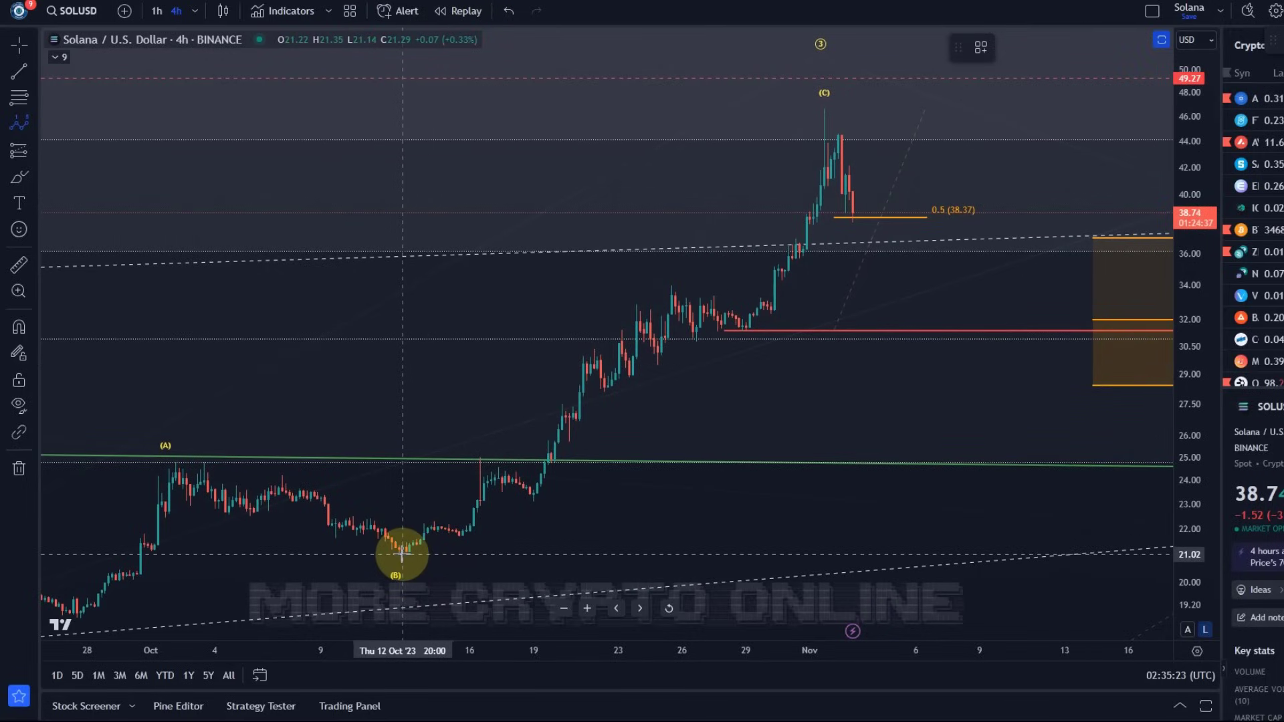
pyautogui.moveTo(403, 553); pyautogui.dragTo(434, 512)
pyautogui.click(433, 517)
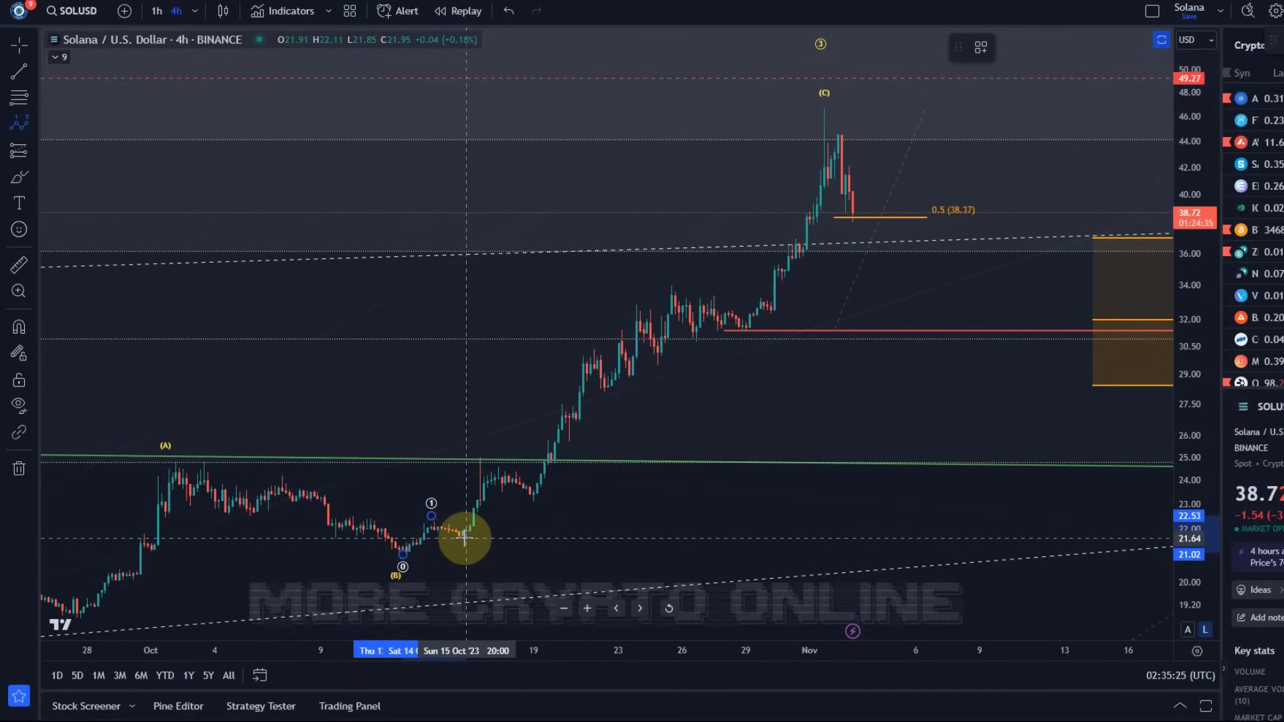
pyautogui.moveTo(466, 535)
pyautogui.mouseDown()
pyautogui.moveTo(642, 335)
pyautogui.moveTo(661, 283)
pyautogui.mouseUp()
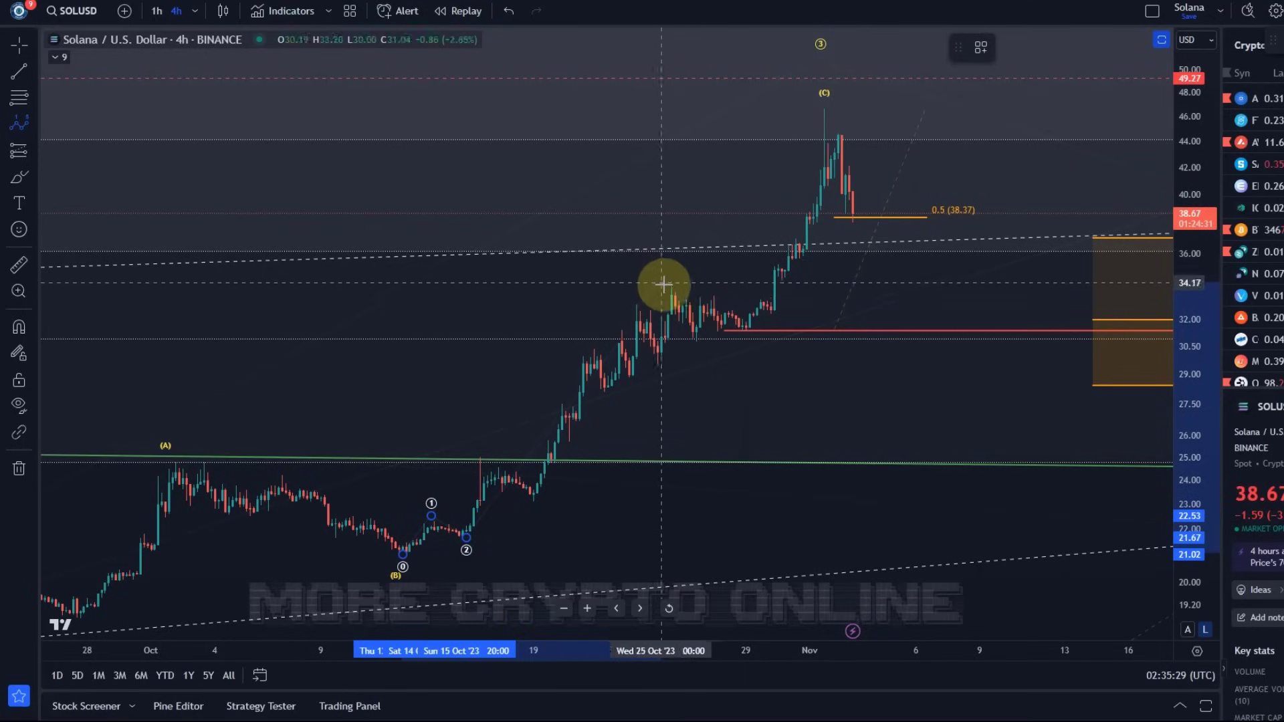
pyautogui.click(662, 284)
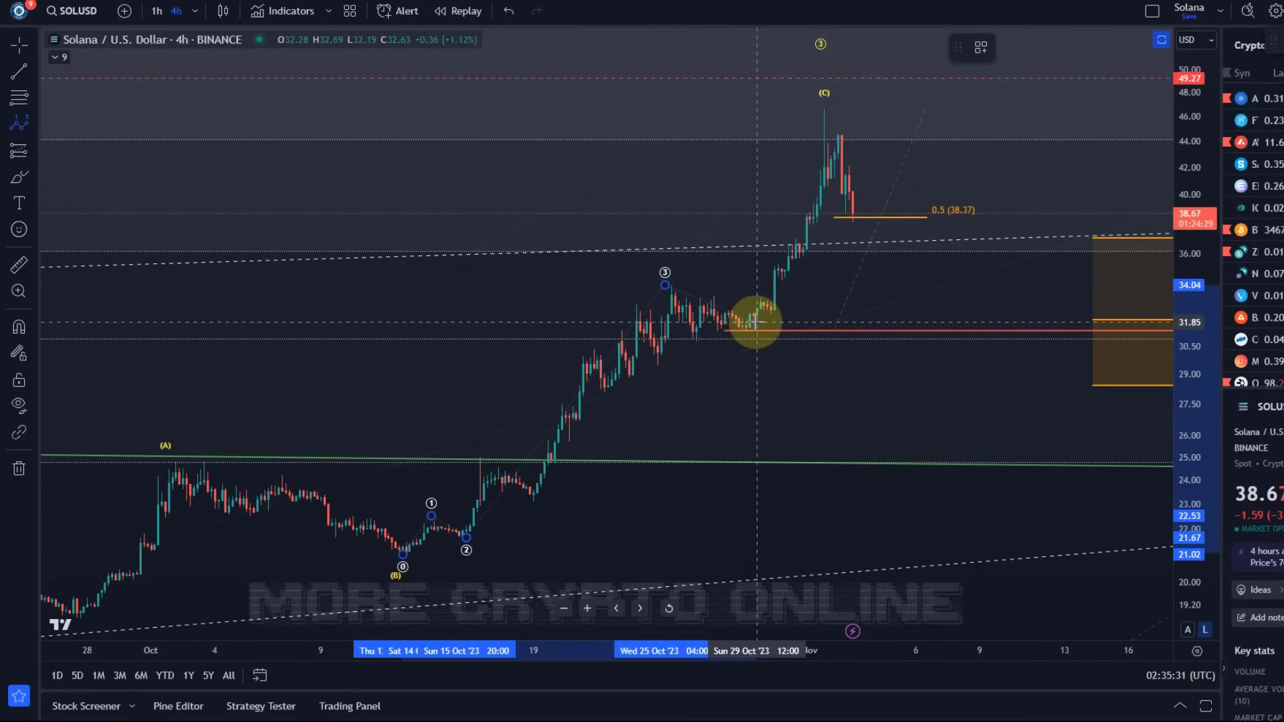
pyautogui.click(755, 321)
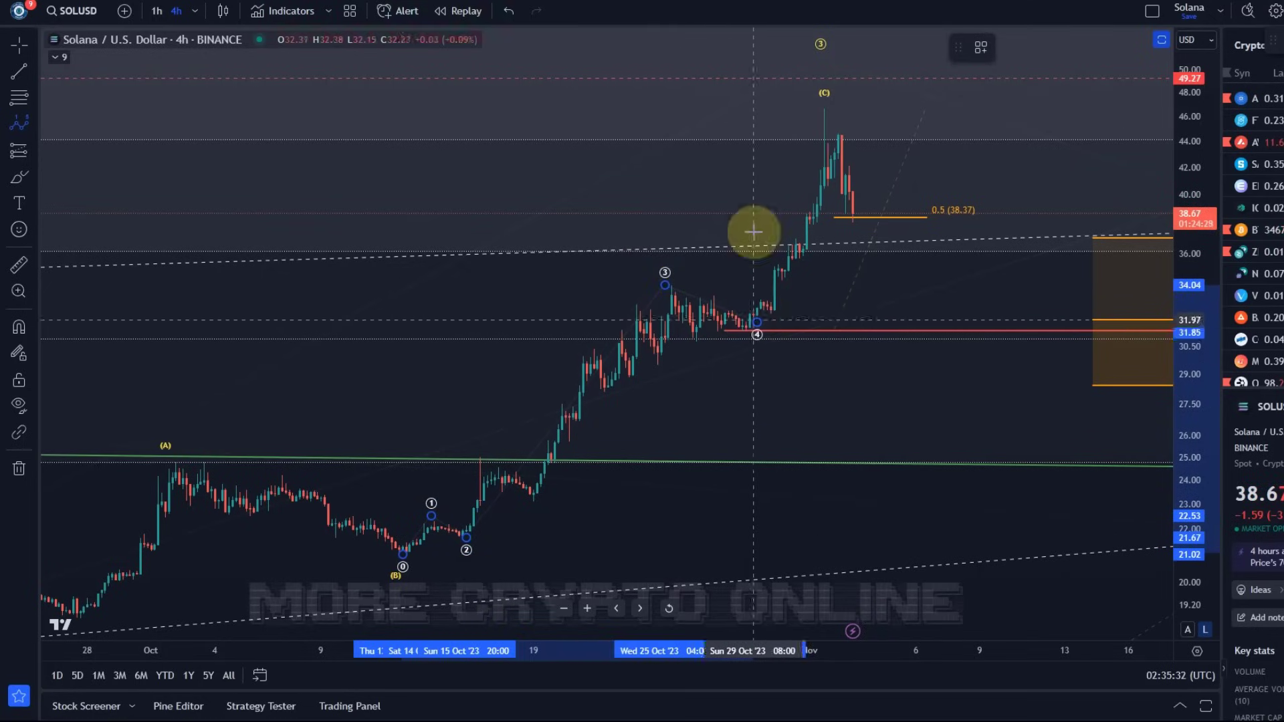
pyautogui.click(827, 93)
pyautogui.click(827, 107)
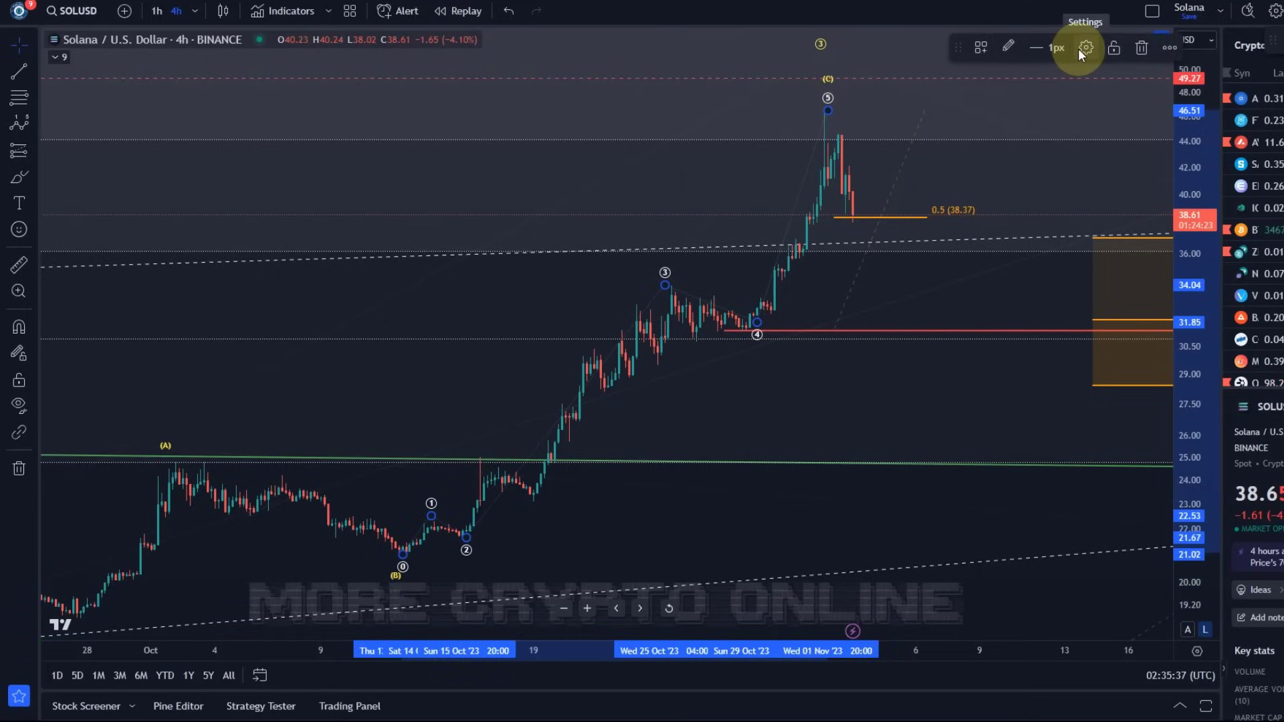
# Colour the new wave count yellow and set its degree to Submicro
pyautogui.click(1007, 49)
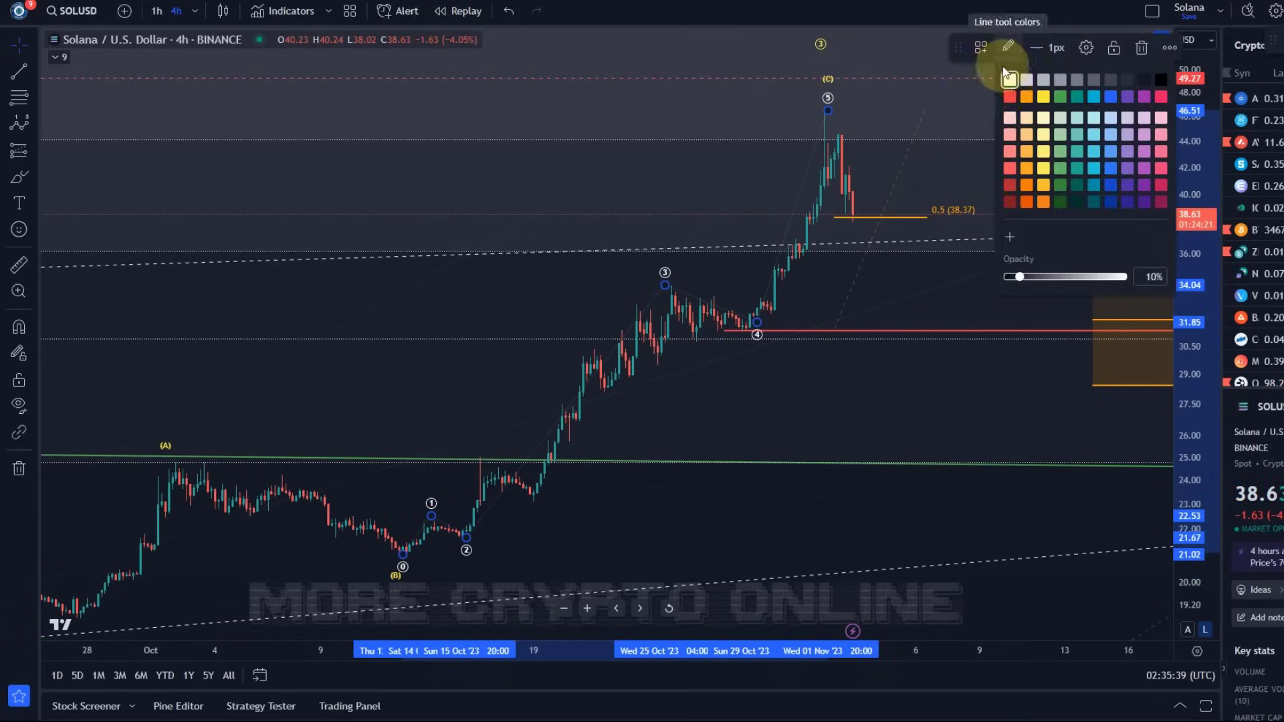
pyautogui.click(1043, 97)
pyautogui.click(1077, 49)
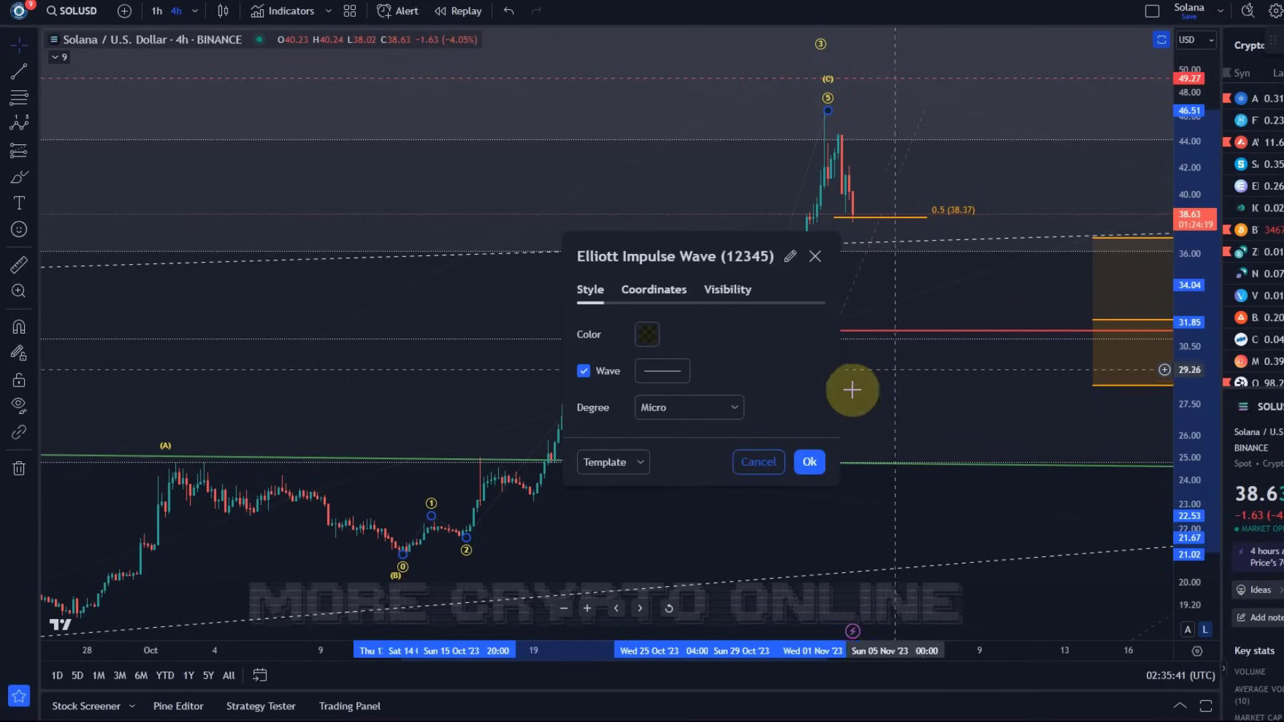
pyautogui.click(705, 416)
pyautogui.click(672, 679)
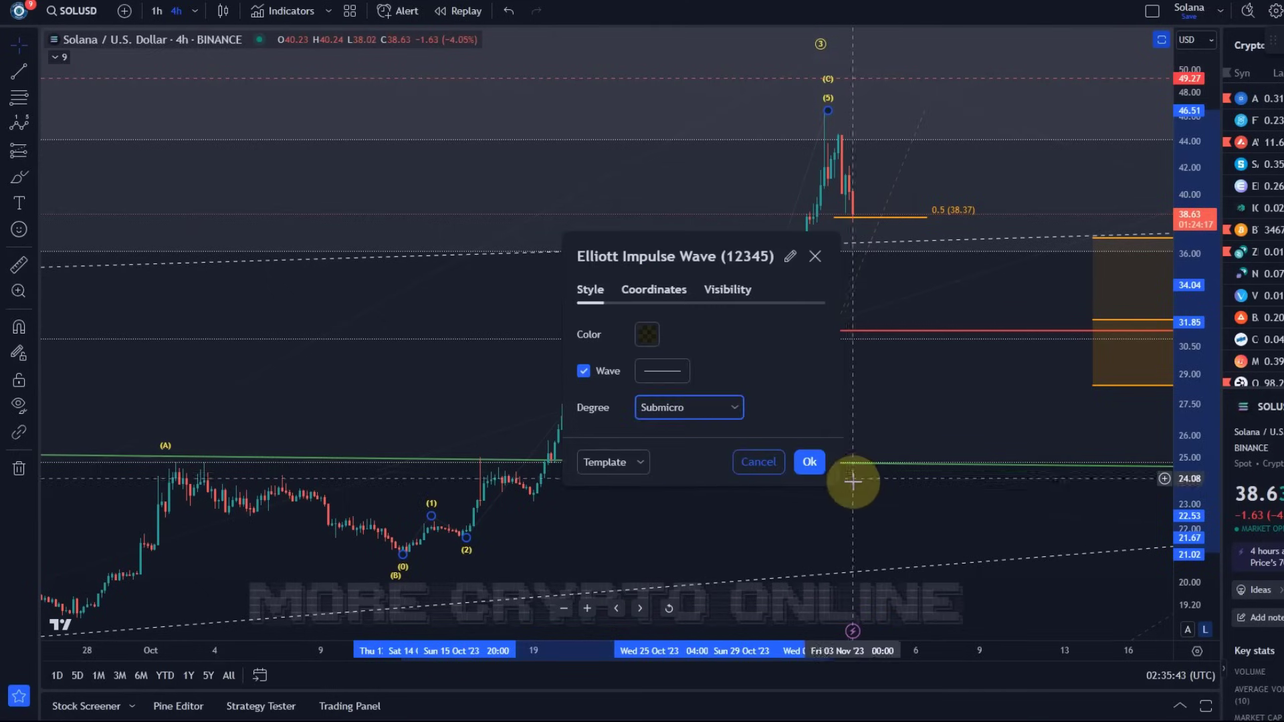
pyautogui.click(809, 461)
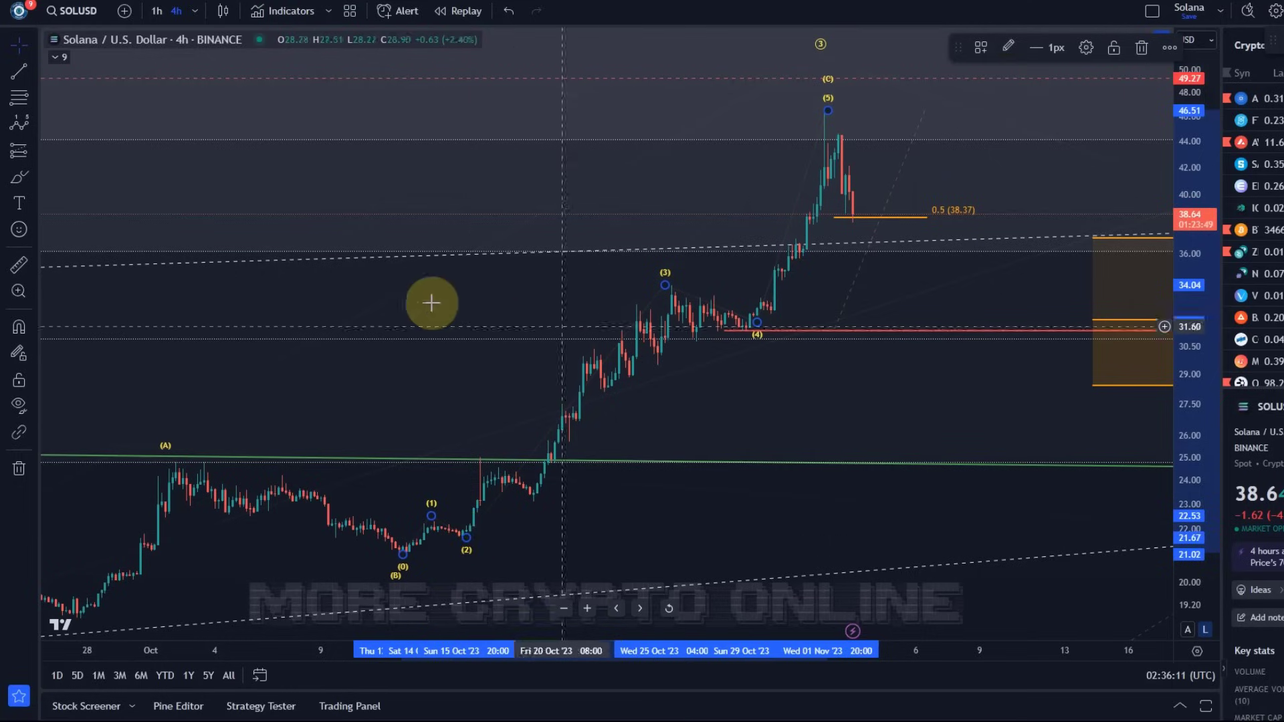
# Draw a 1–5 subwave count inside wave (3), from the (2) low to the (3) top
pyautogui.click(19, 123)
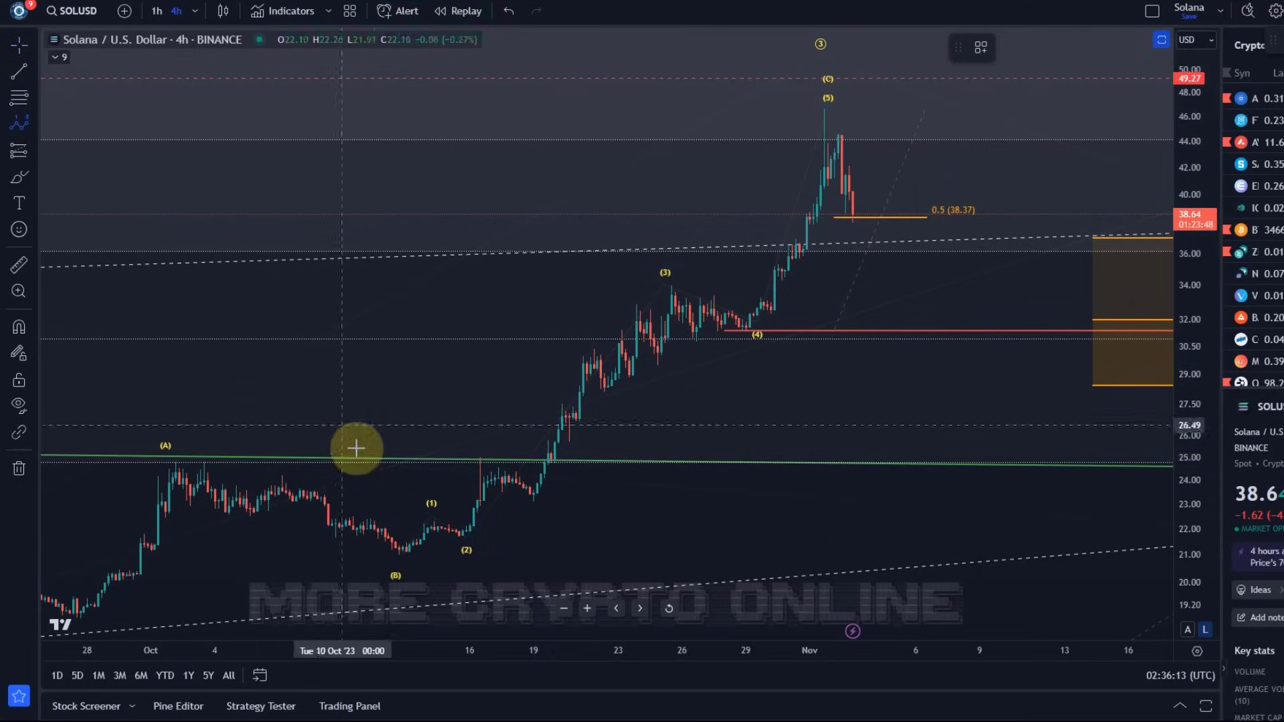
pyautogui.click(466, 535)
pyautogui.click(477, 455)
pyautogui.click(524, 508)
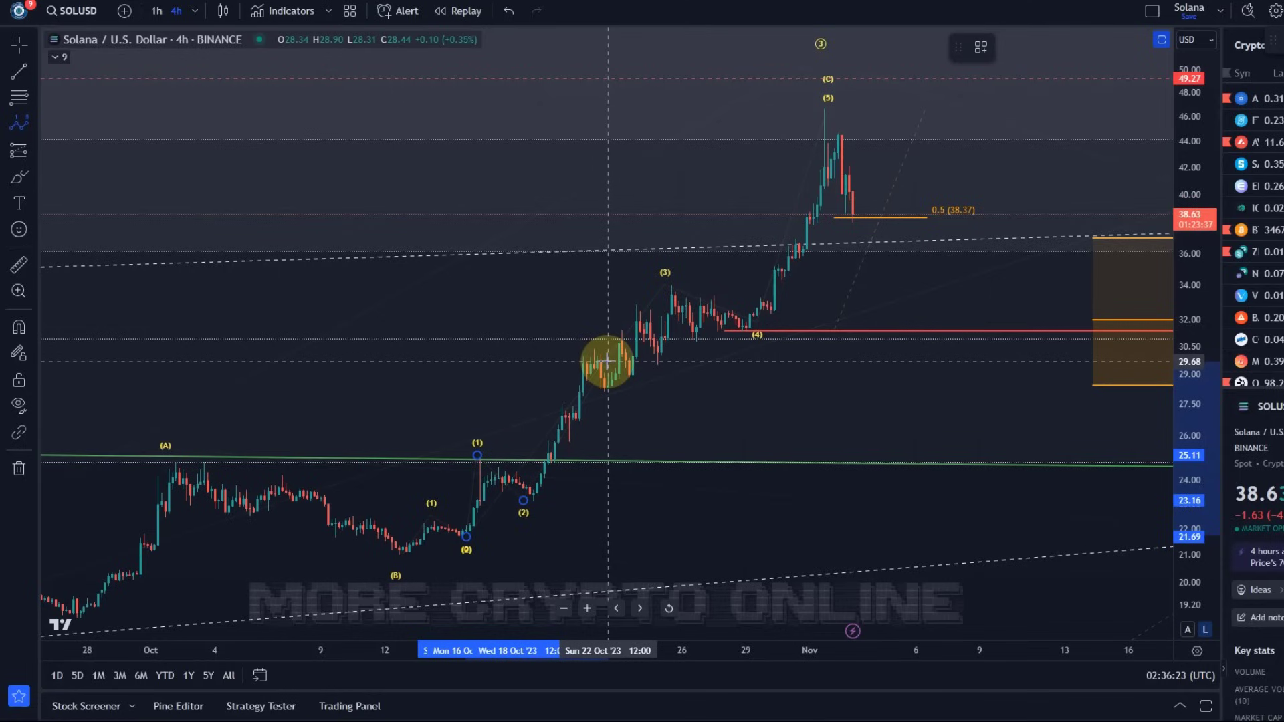
pyautogui.click(590, 343)
pyautogui.click(607, 386)
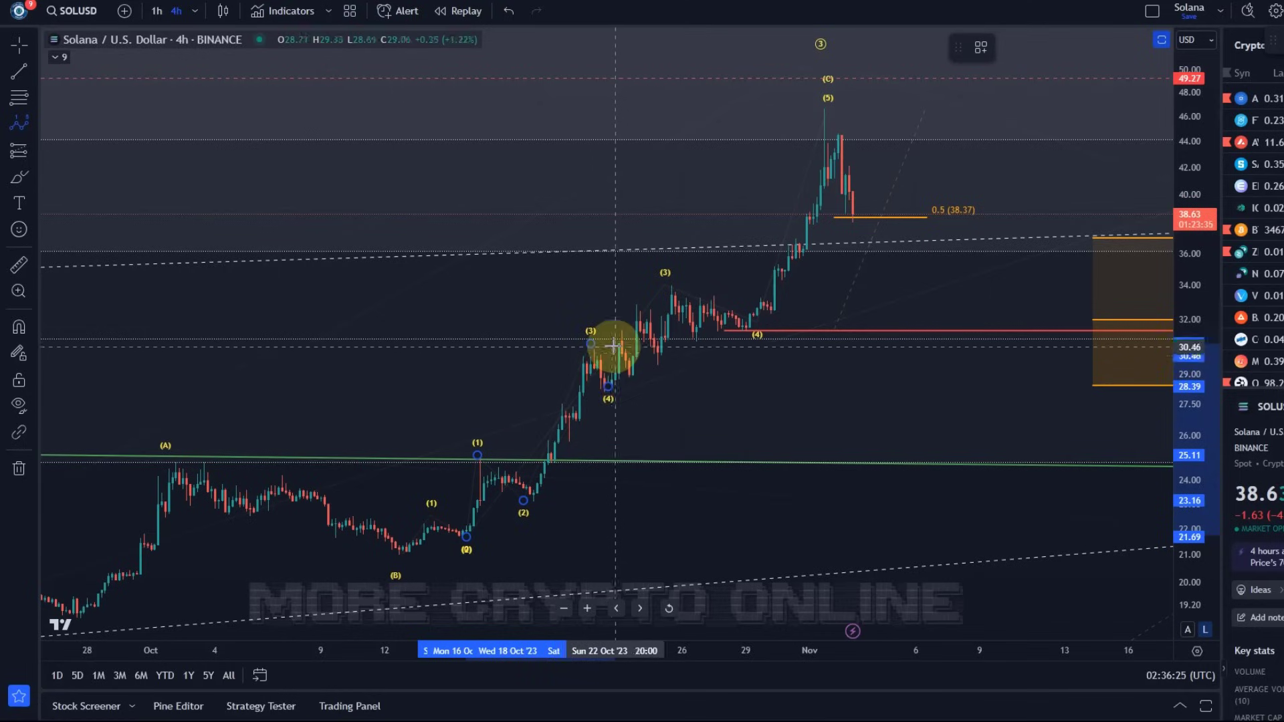
pyautogui.click(671, 299)
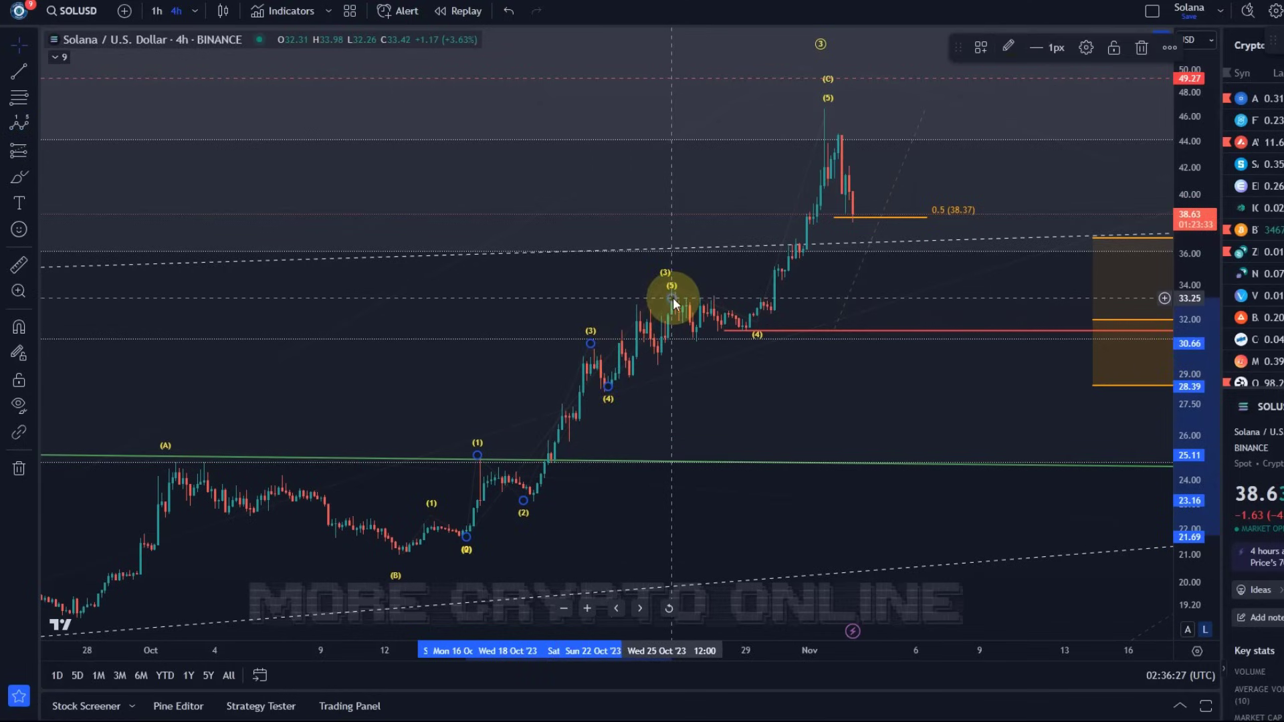
pyautogui.moveTo(670, 288); pyautogui.dragTo(672, 279)
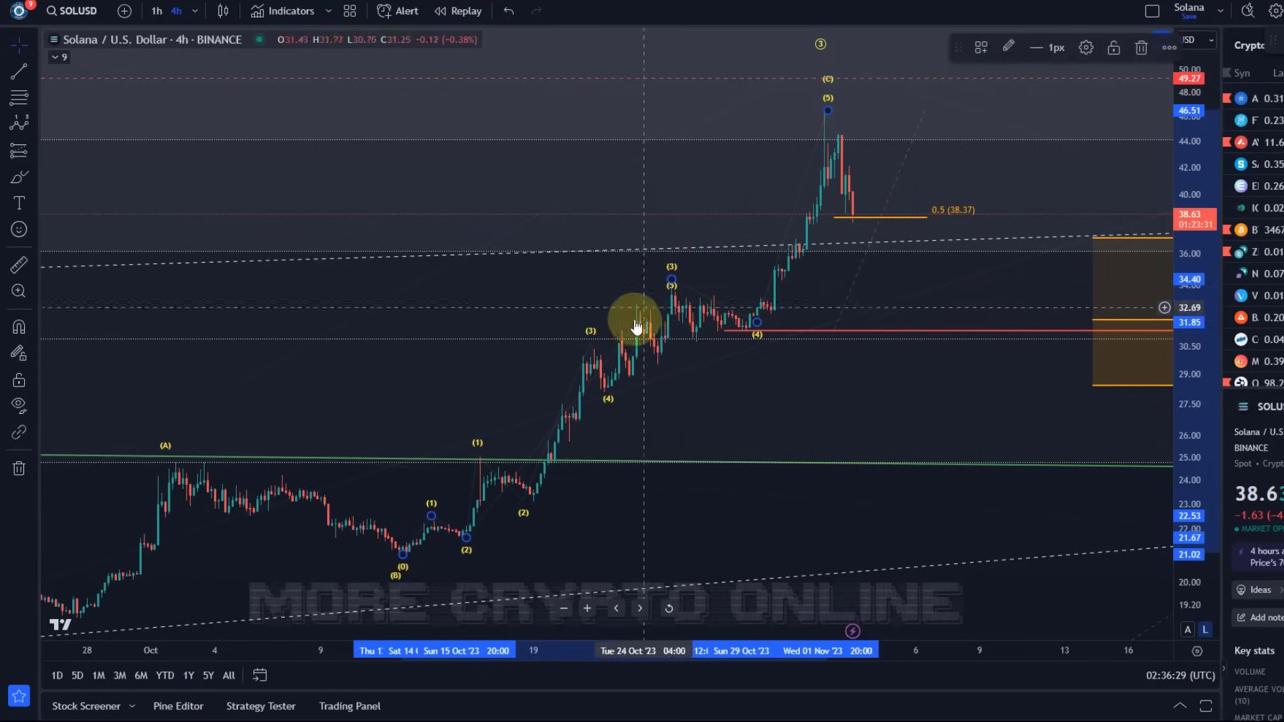
# Set the subwave count's degree to Minuscule
pyautogui.click(1085, 47)
pyautogui.click(705, 409)
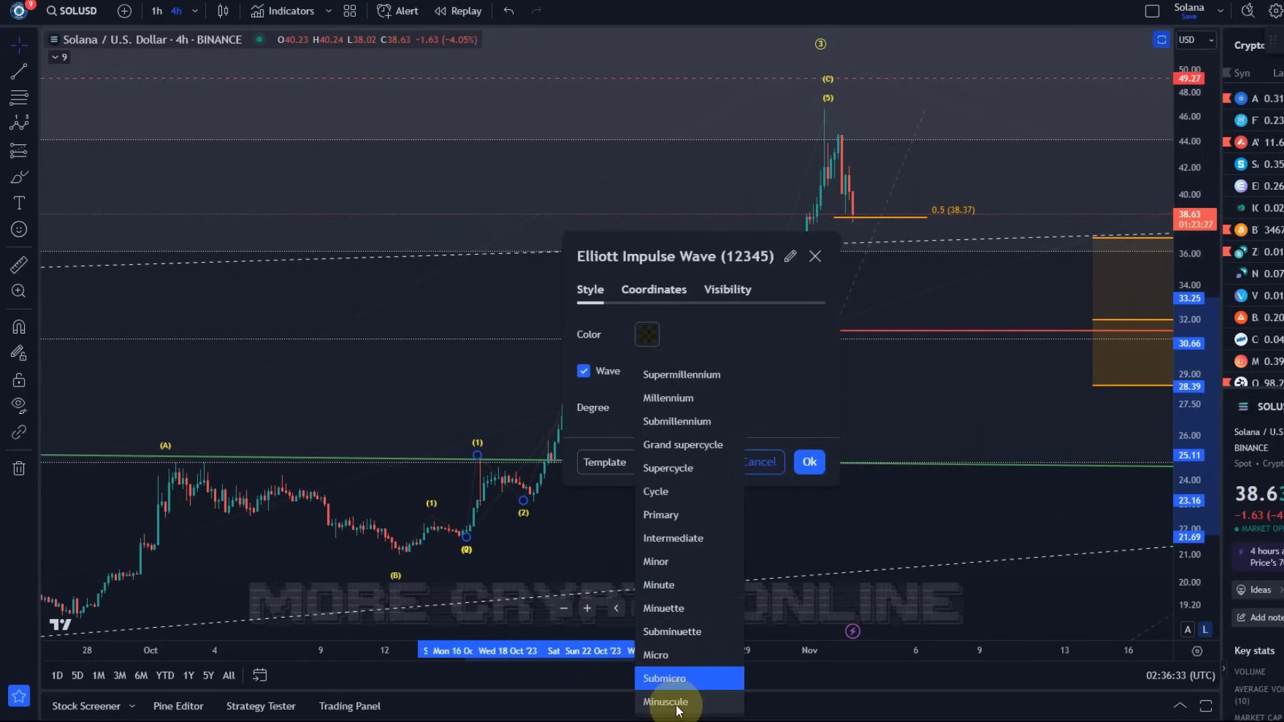
pyautogui.click(677, 708)
pyautogui.click(809, 461)
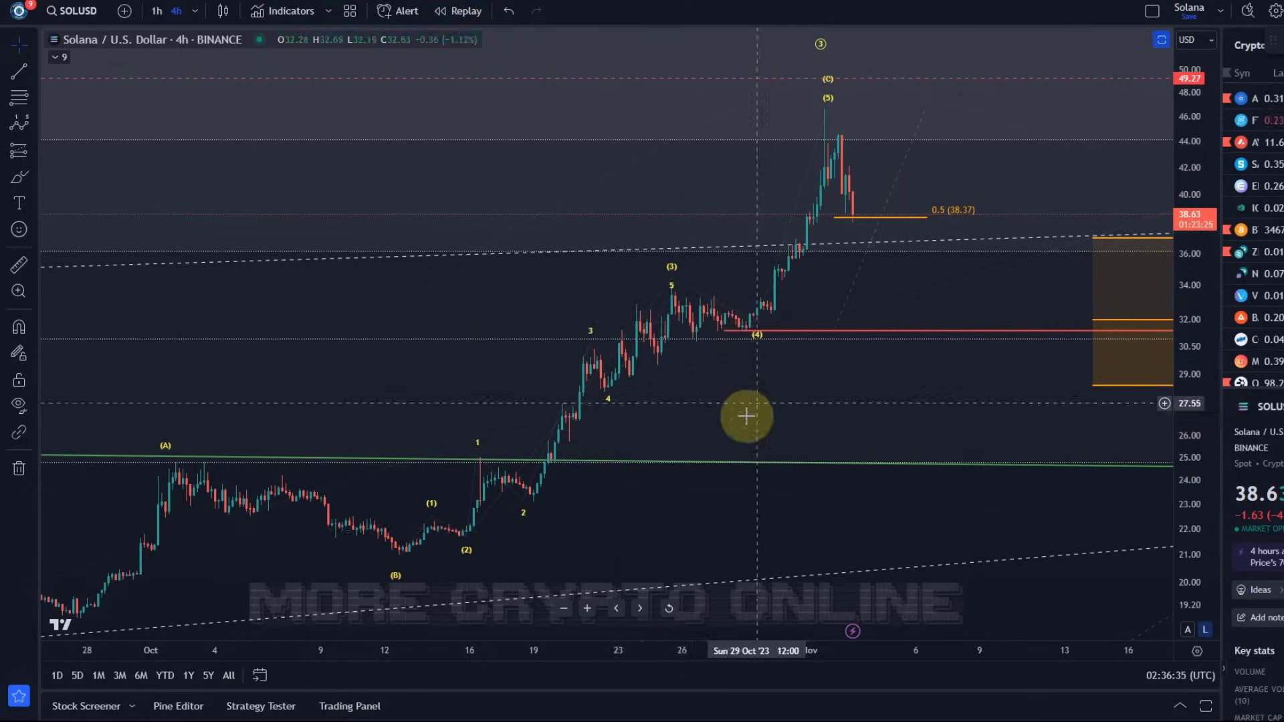
# Zoom in and stretch the view around the wave (3) subcount
pyautogui.scroll(3, 756, 404)
pyautogui.moveTo(530, 424); pyautogui.dragTo(751, 424)
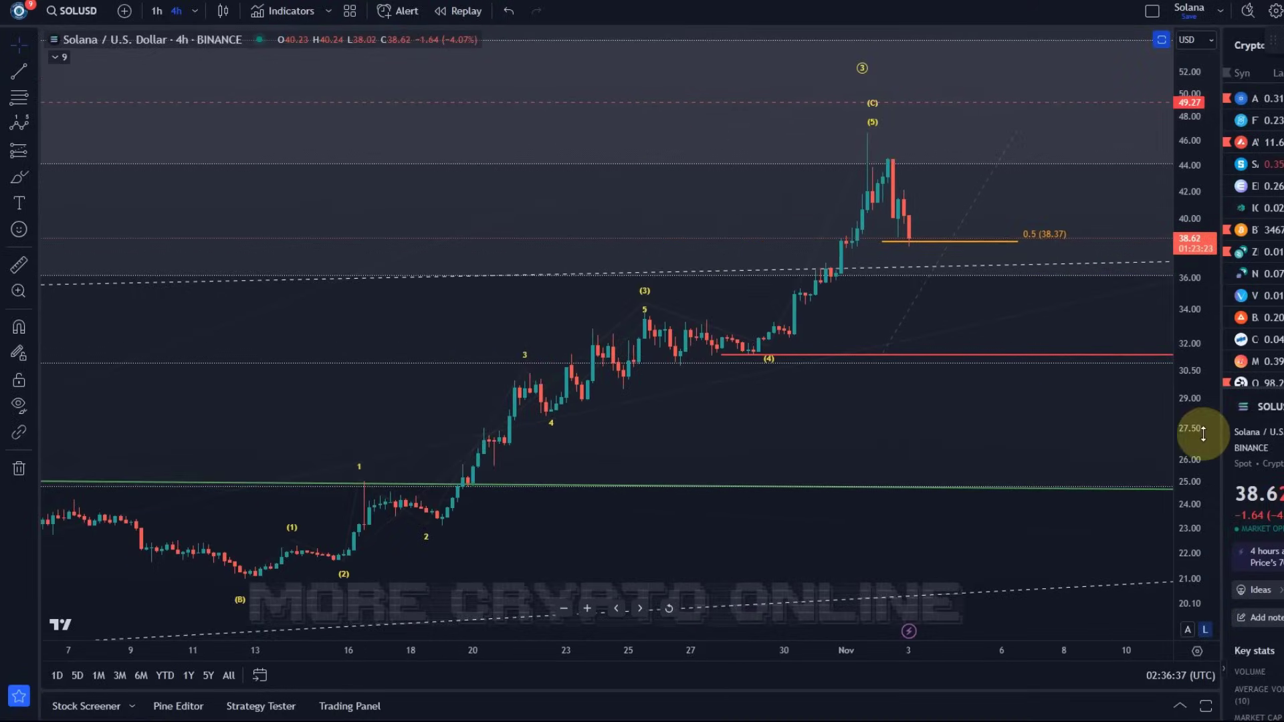
pyautogui.moveTo(1203, 433); pyautogui.dragTo(1218, 101)
pyautogui.moveTo(905, 415); pyautogui.dragTo(851, 464)
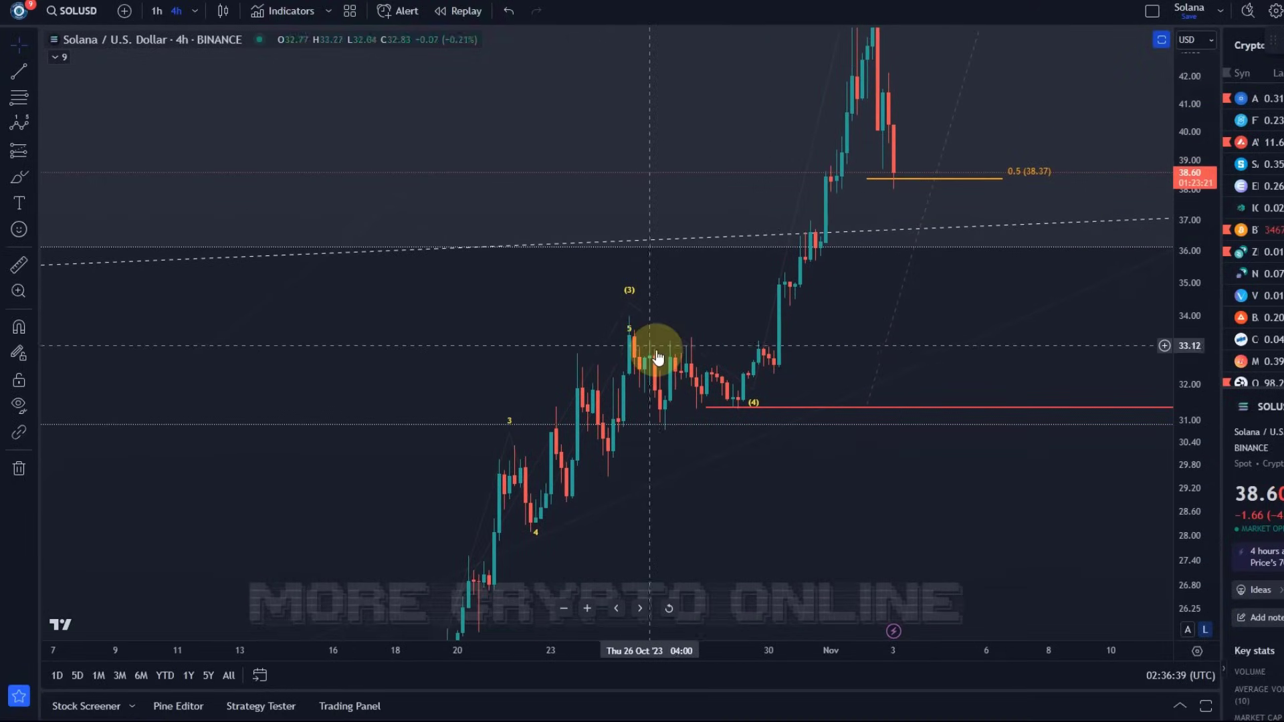
pyautogui.click(628, 339)
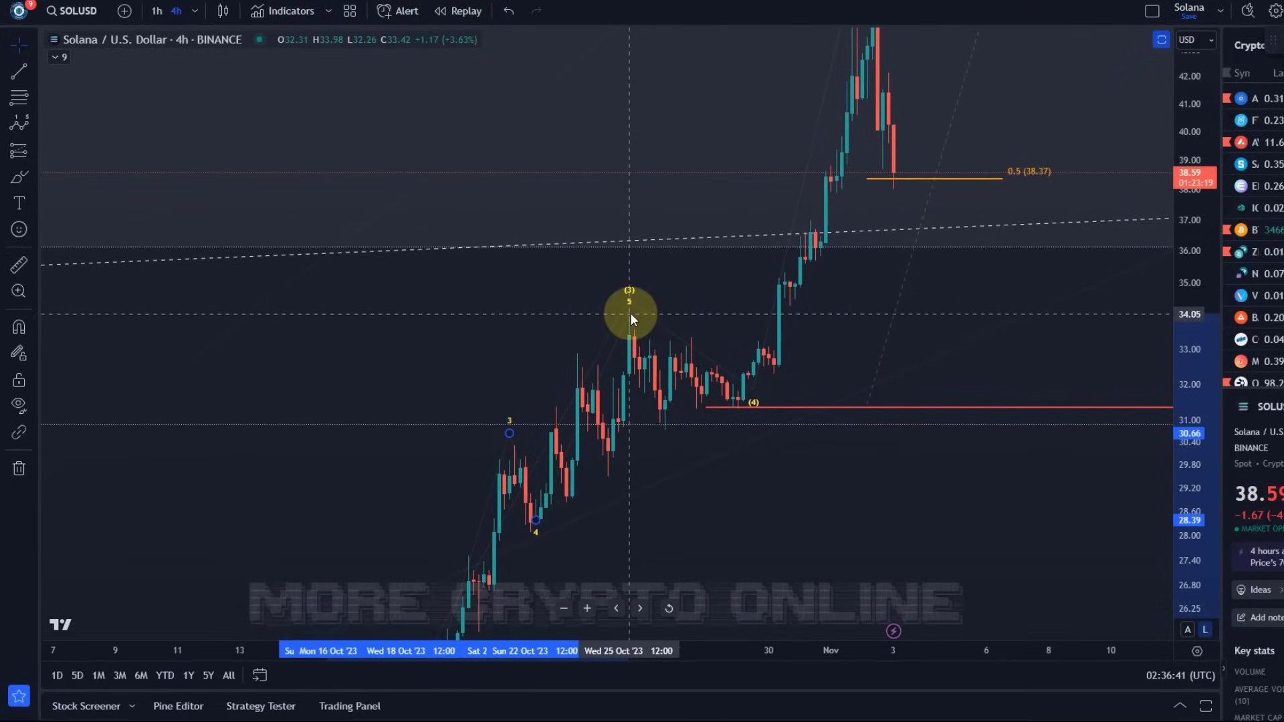
pyautogui.moveTo(822, 490)
pyautogui.mouseDown()
pyautogui.moveTo(642, 341)
pyautogui.moveTo(636, 281)
pyautogui.mouseUp()
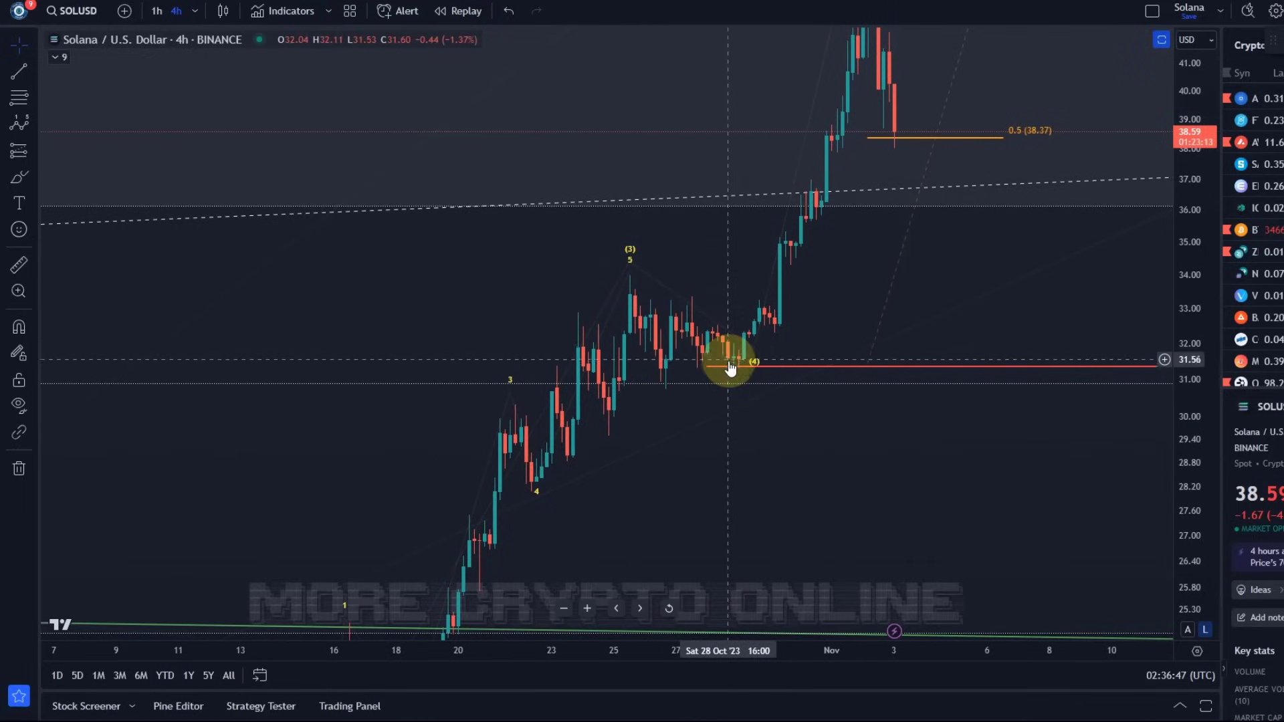
# Move the (B) point onto its candle low and switch to the 1-hour timeframe
pyautogui.hscroll(3, 877, 521)
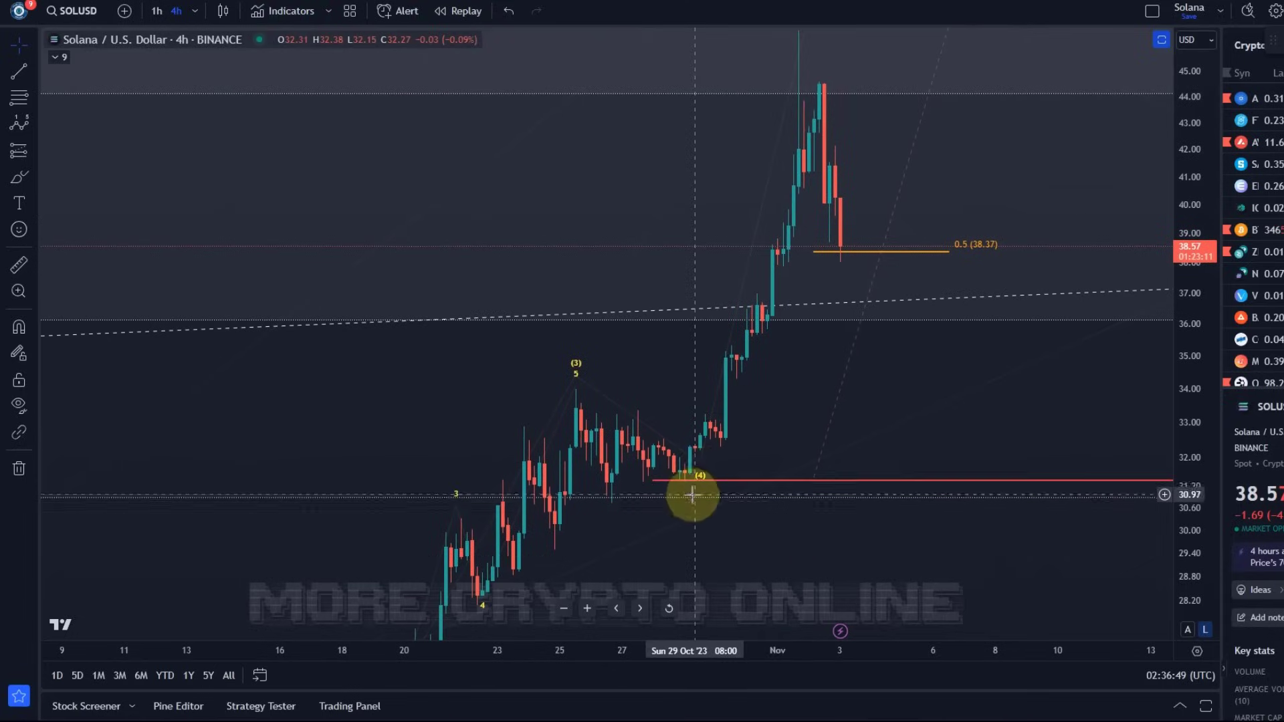
pyautogui.scroll(-2, 836, 121)
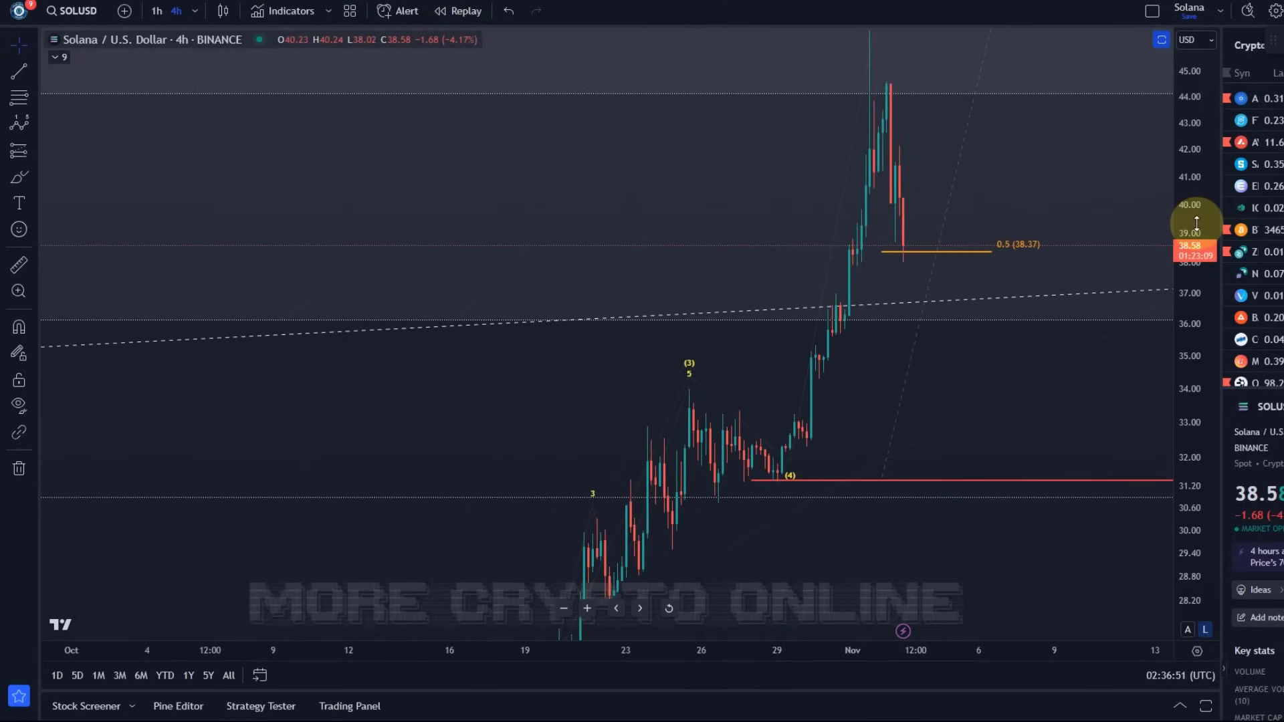
pyautogui.moveTo(1195, 192); pyautogui.dragTo(1023, 424)
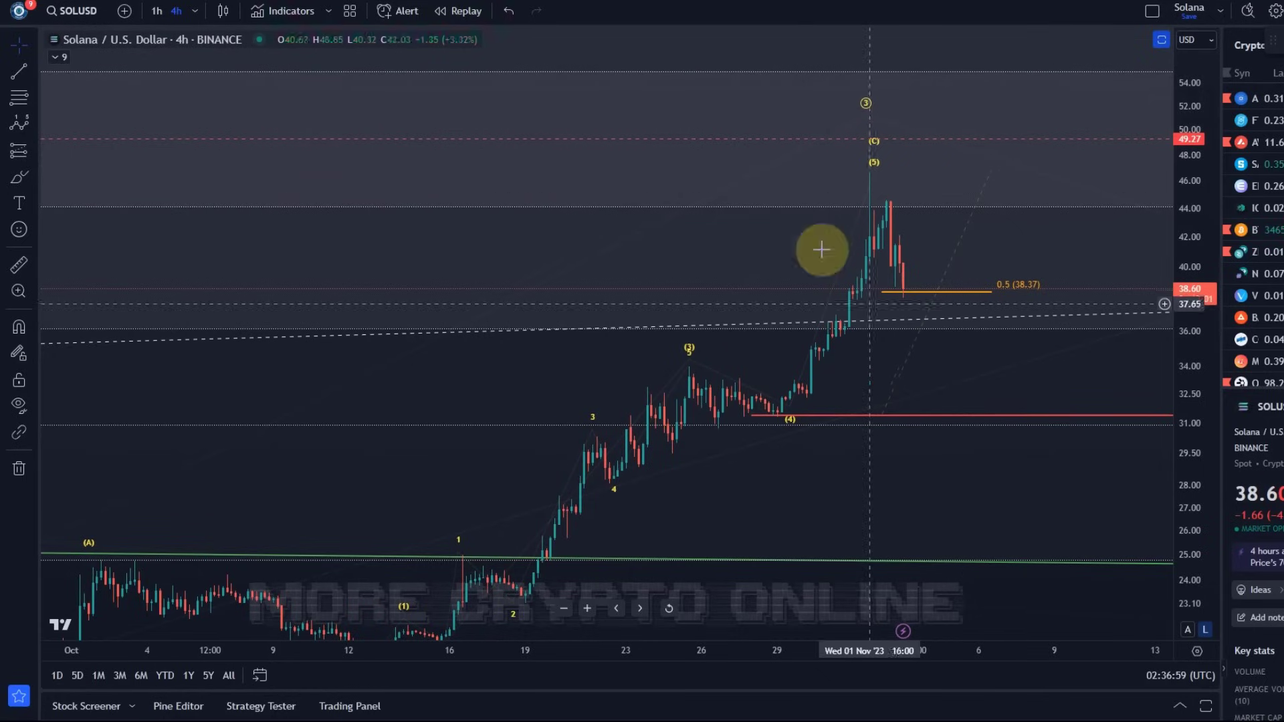
pyautogui.moveTo(789, 513); pyautogui.dragTo(769, 343)
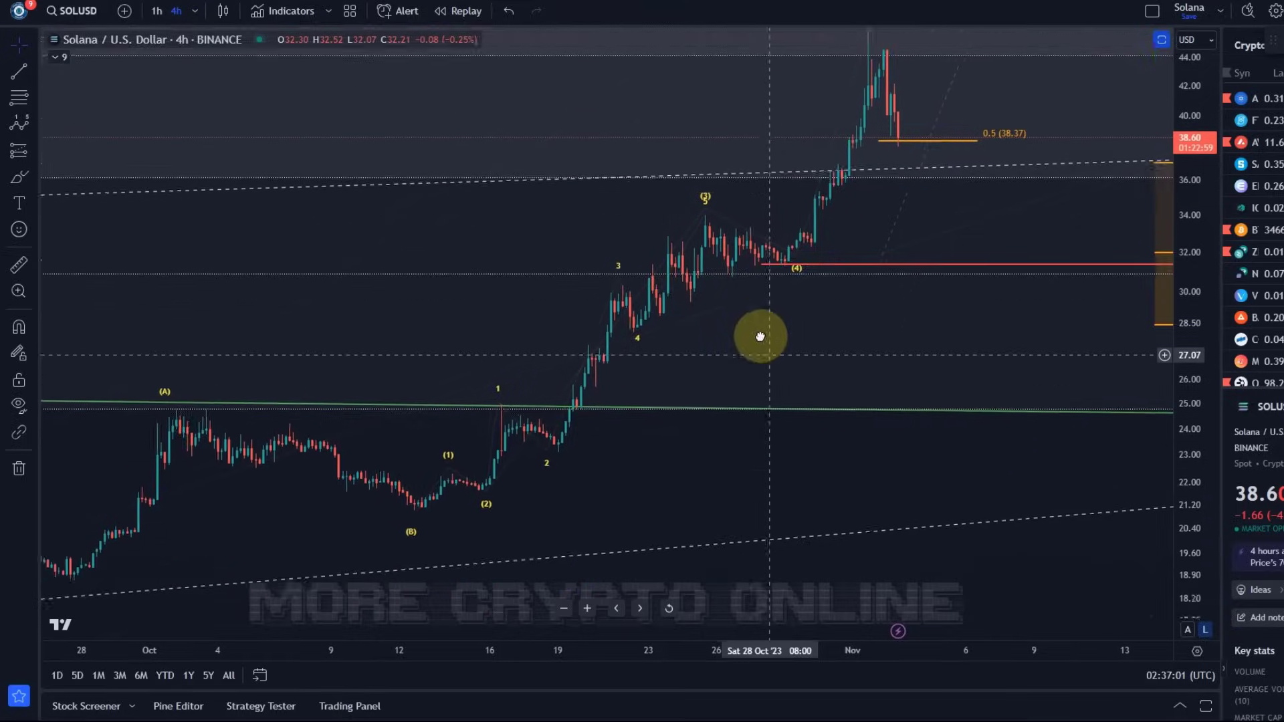
pyautogui.moveTo(397, 523); pyautogui.dragTo(404, 493)
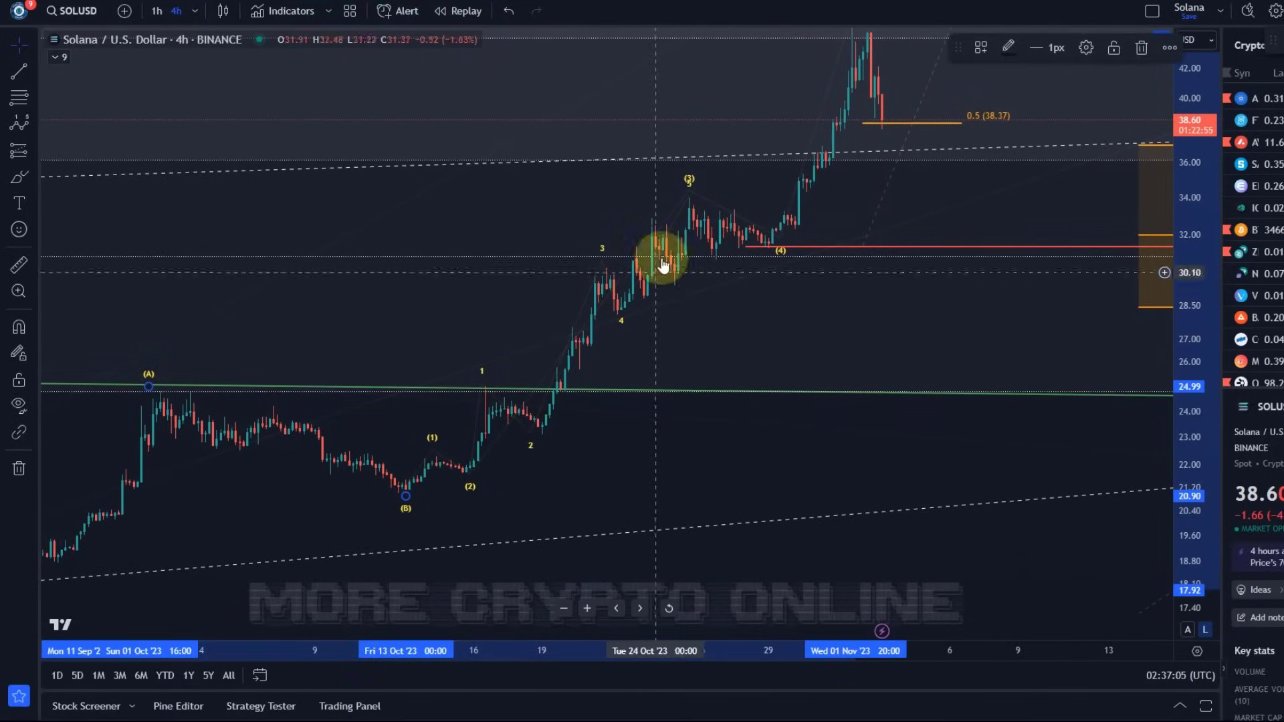
pyautogui.moveTo(858, 220); pyautogui.dragTo(819, 393)
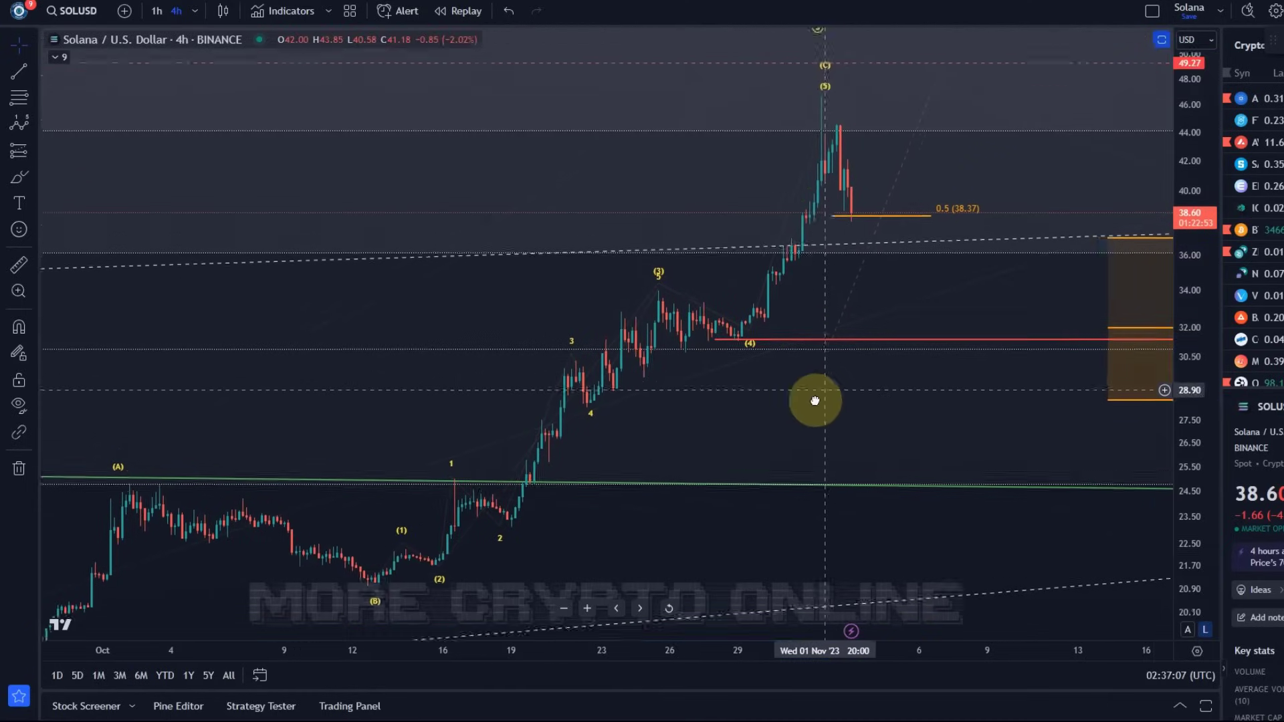
pyautogui.click(160, 13)
# On the 1-hour chart, draw a 0–5 impulse subcount from the (4) low to the (5) peak
pyautogui.moveTo(570, 275); pyautogui.dragTo(699, 526)
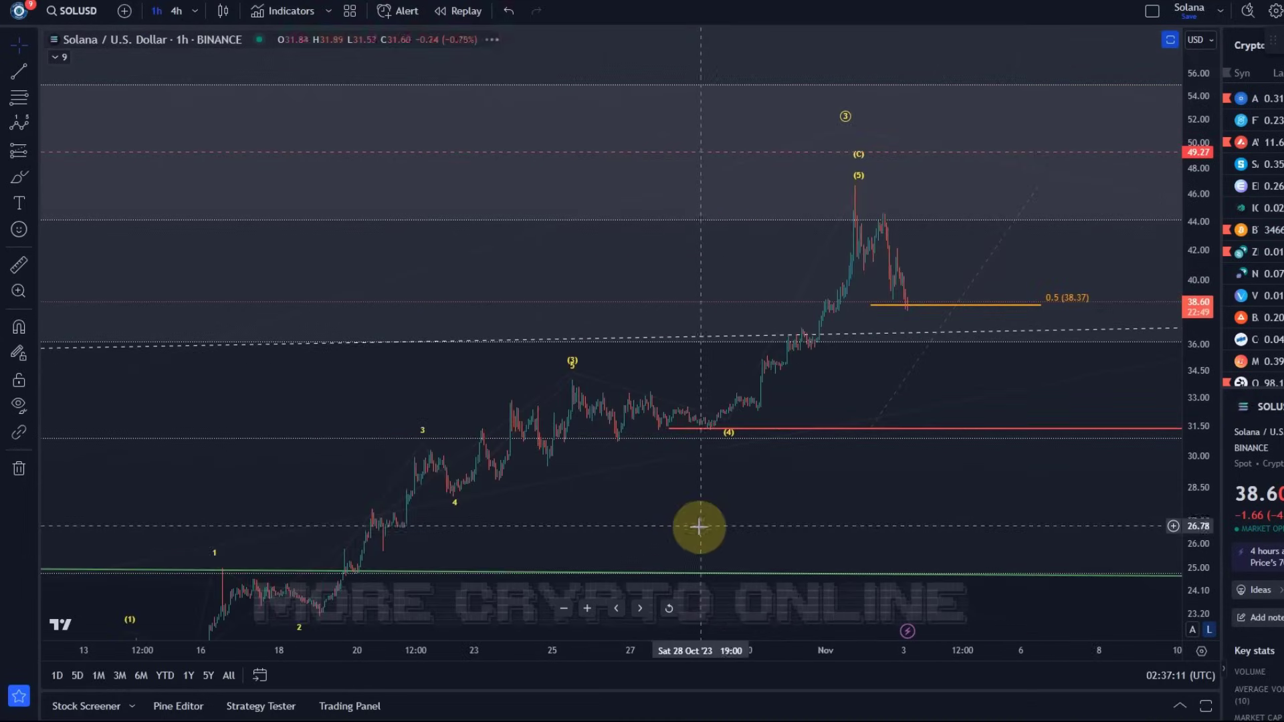
pyautogui.moveTo(1198, 412); pyautogui.dragTo(1198, 314)
pyautogui.moveTo(1006, 390)
pyautogui.mouseDown()
pyautogui.moveTo(893, 459)
pyautogui.moveTo(742, 458)
pyautogui.mouseUp()
pyautogui.click(528, 482)
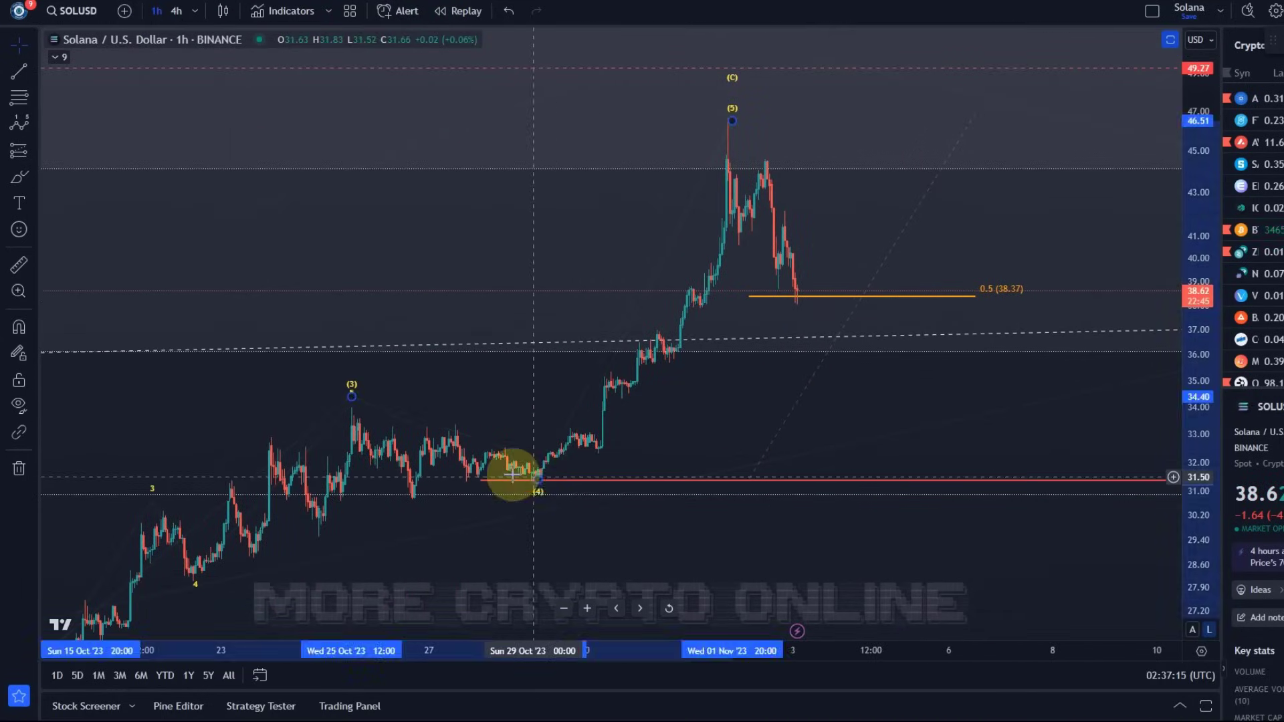
pyautogui.click(19, 122)
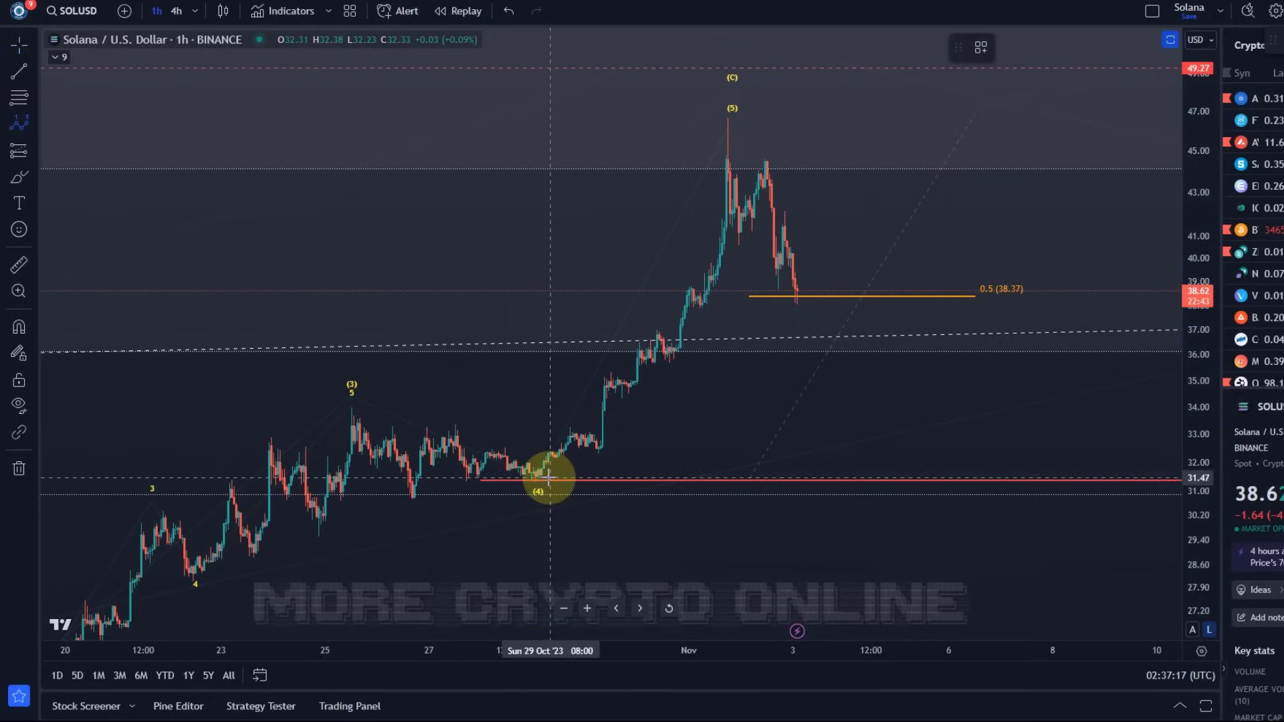
pyautogui.click(528, 479)
pyautogui.click(554, 429)
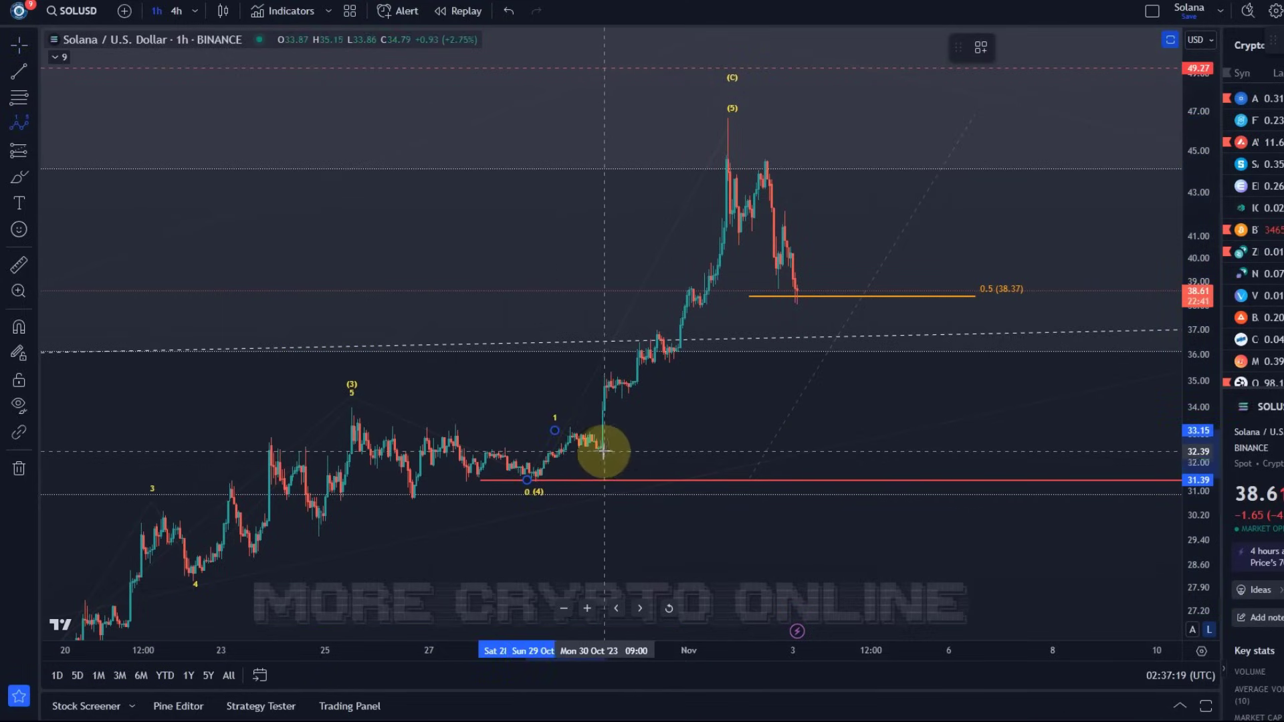
pyautogui.click(600, 424)
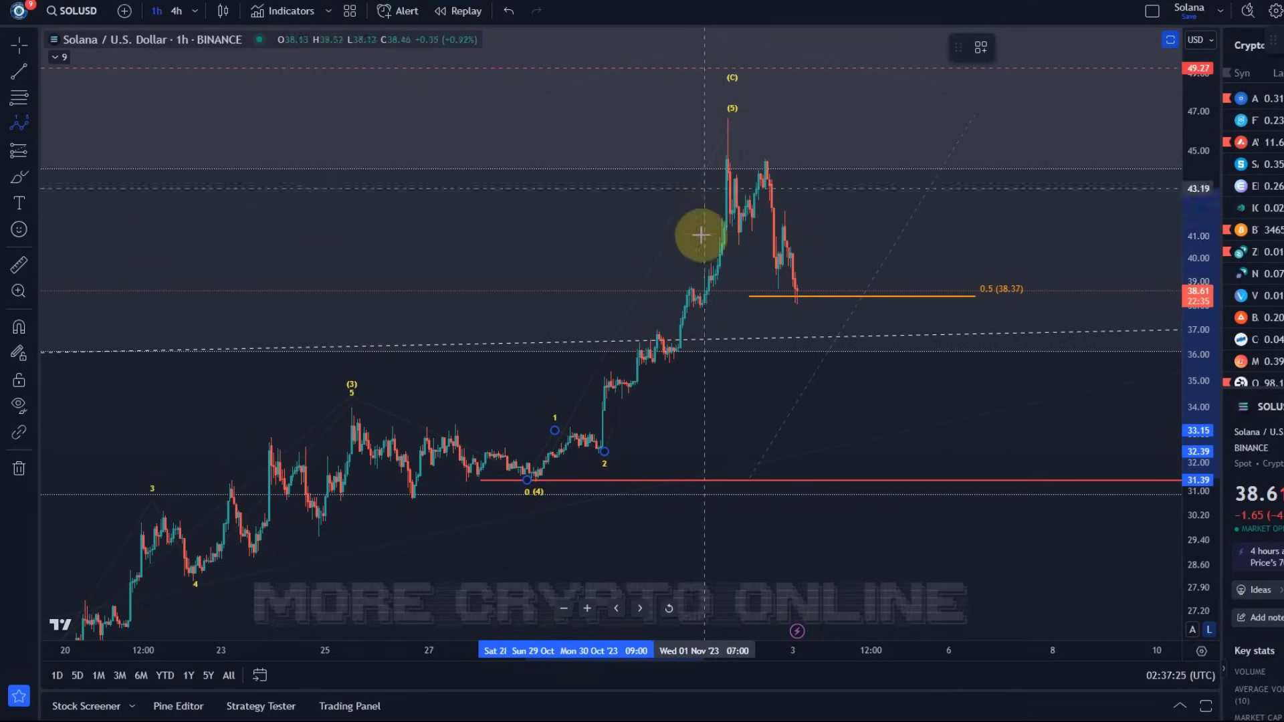
pyautogui.click(689, 285)
pyautogui.click(713, 302)
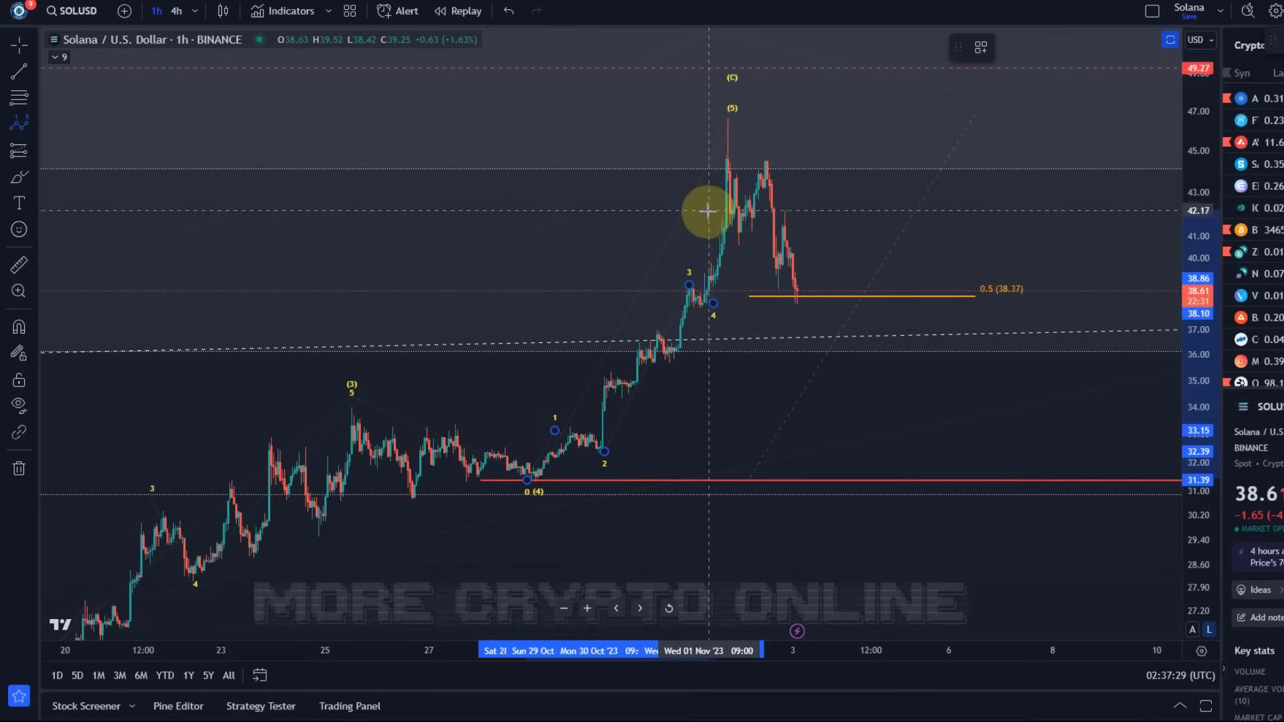
pyautogui.click(724, 131)
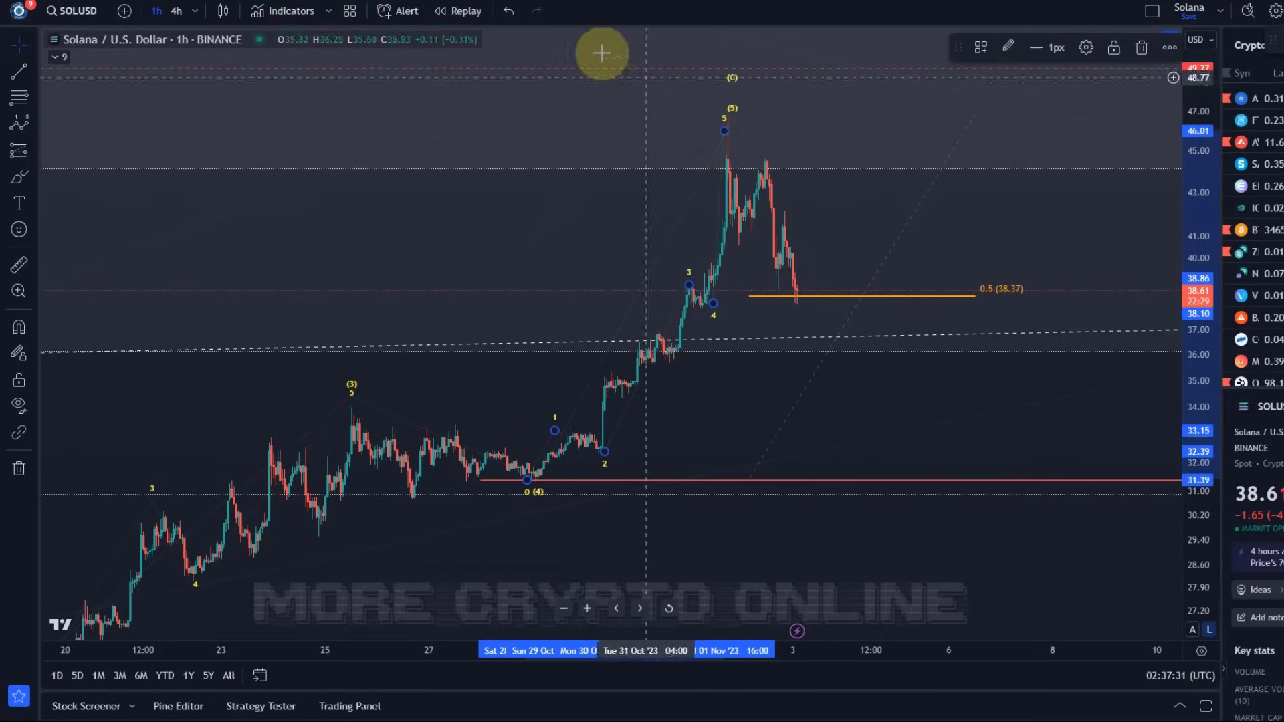
# Switch the chart to 30-minute, then 15-minute candles and frame the subcount
pyautogui.click(195, 11)
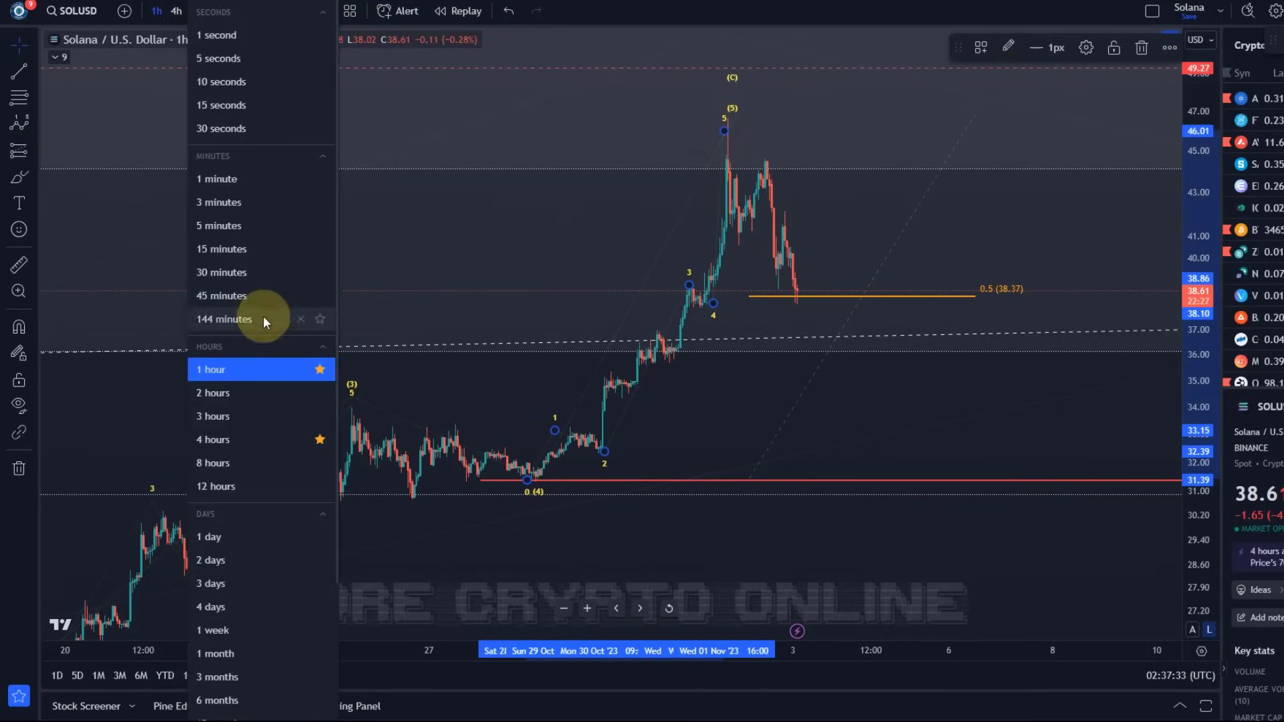
pyautogui.click(251, 274)
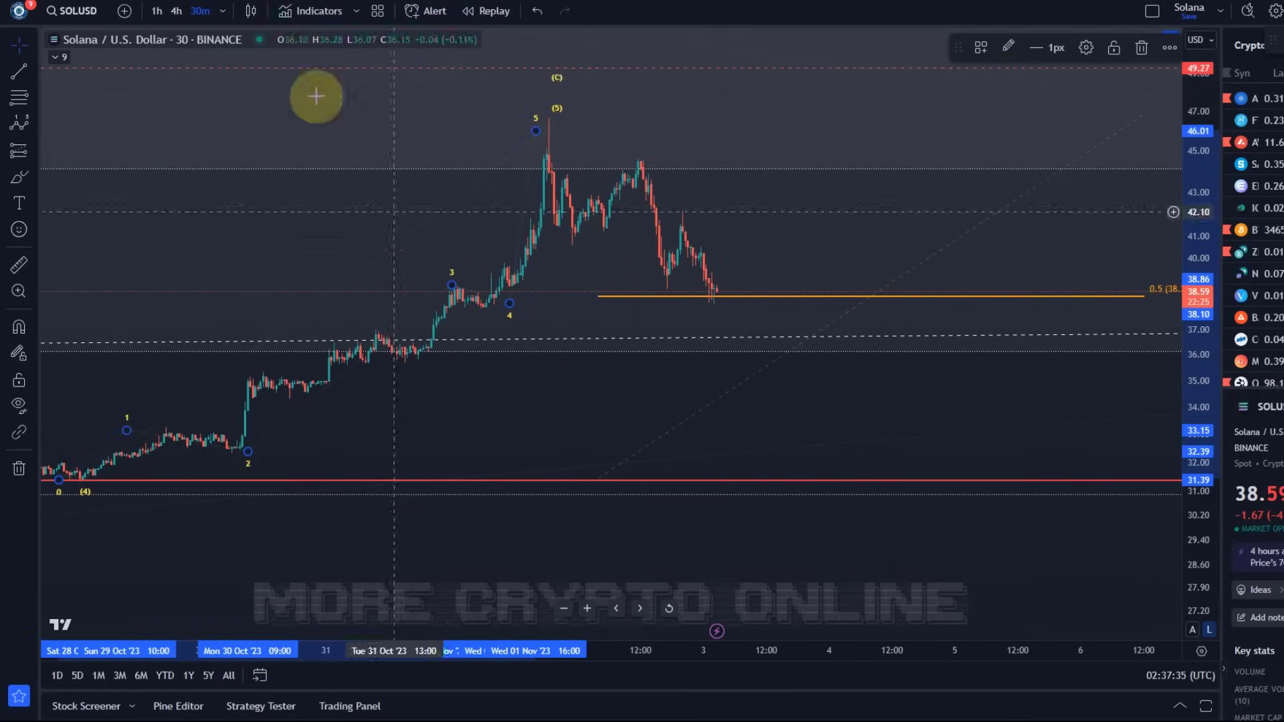
pyautogui.click(221, 12)
pyautogui.click(262, 249)
pyautogui.moveTo(264, 295); pyautogui.dragTo(835, 462)
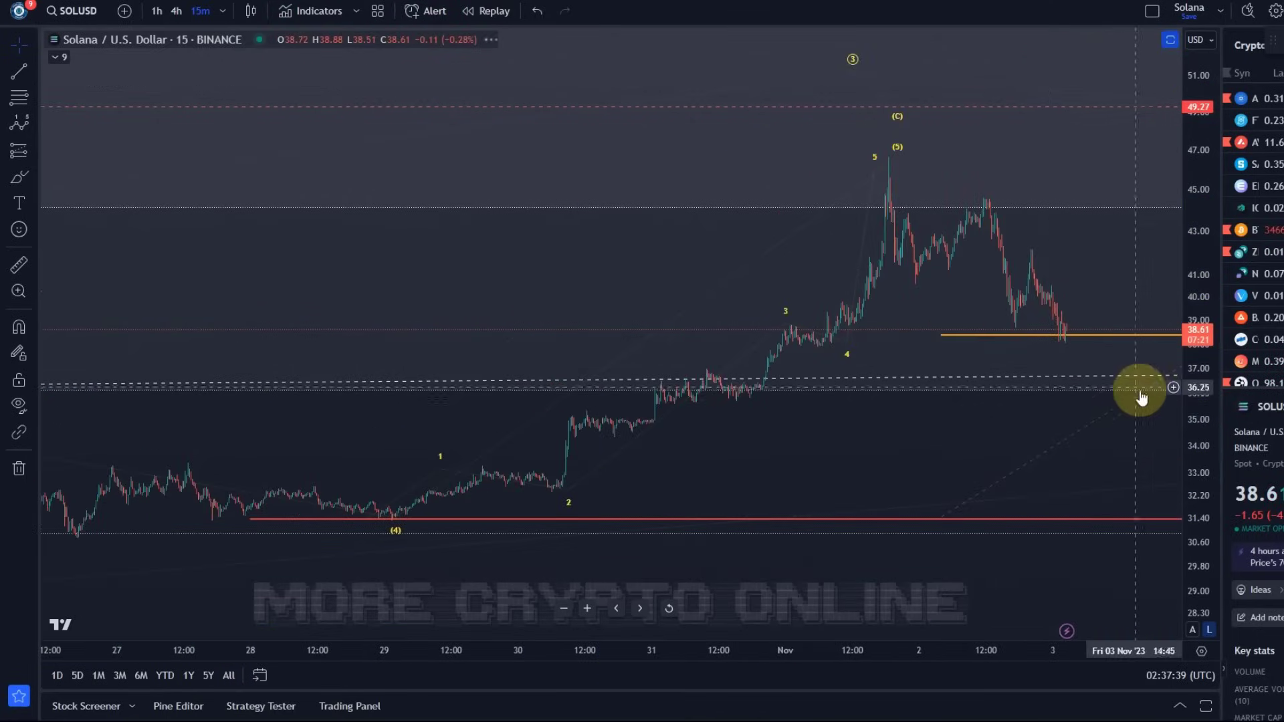
pyautogui.moveTo(1190, 424); pyautogui.dragTo(1196, 362)
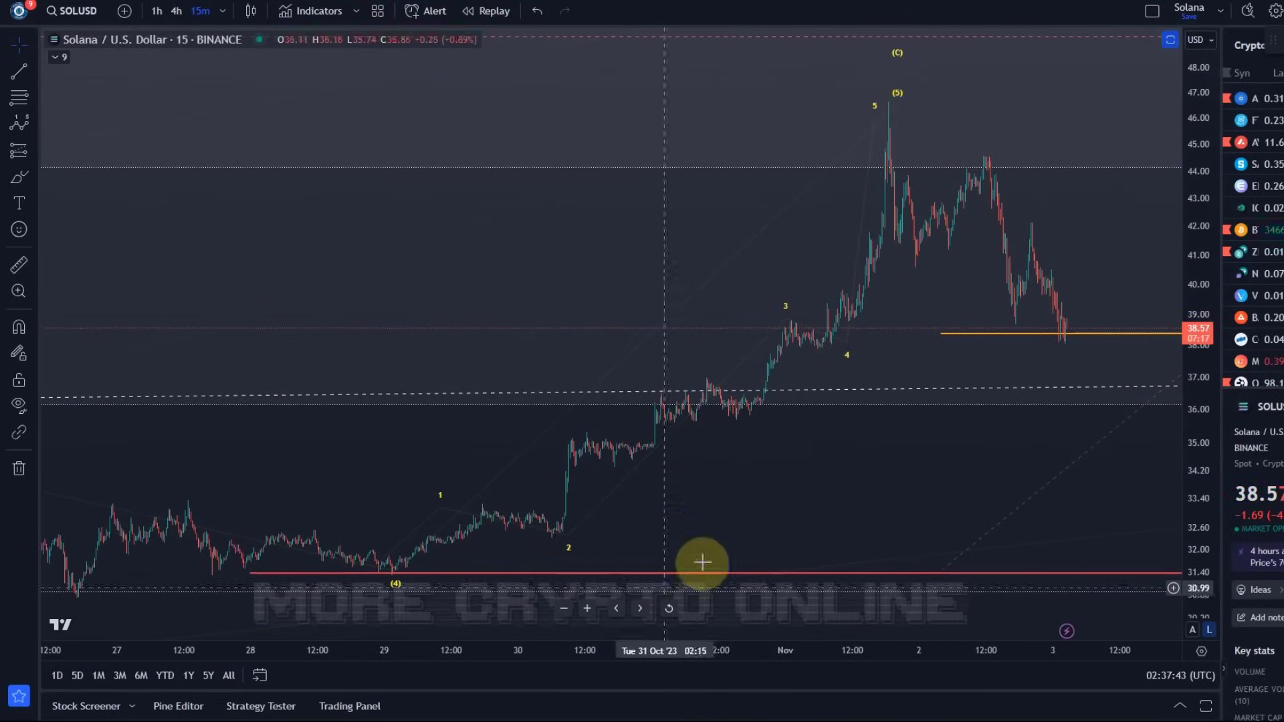
pyautogui.moveTo(672, 533); pyautogui.dragTo(690, 482)
# Realign subcount points 0 to 4 with the actual swing highs and lows
pyautogui.moveTo(454, 457); pyautogui.dragTo(507, 452)
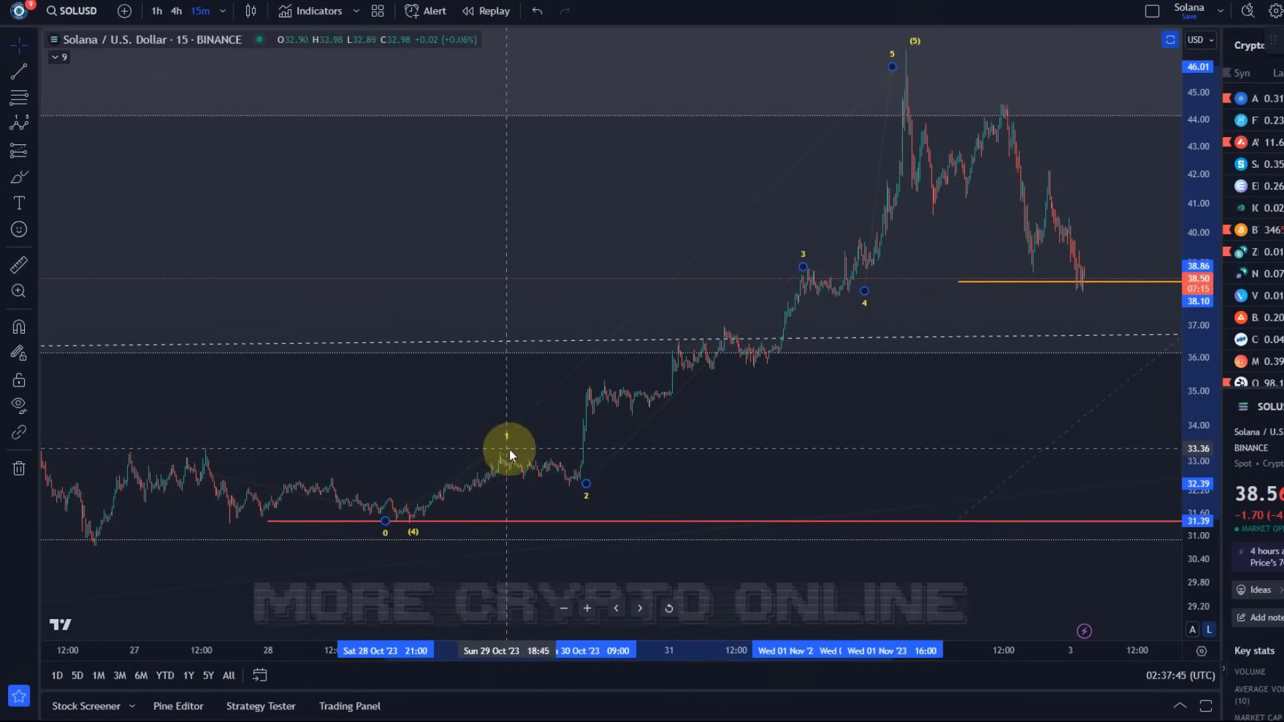
pyautogui.moveTo(386, 521); pyautogui.dragTo(419, 518)
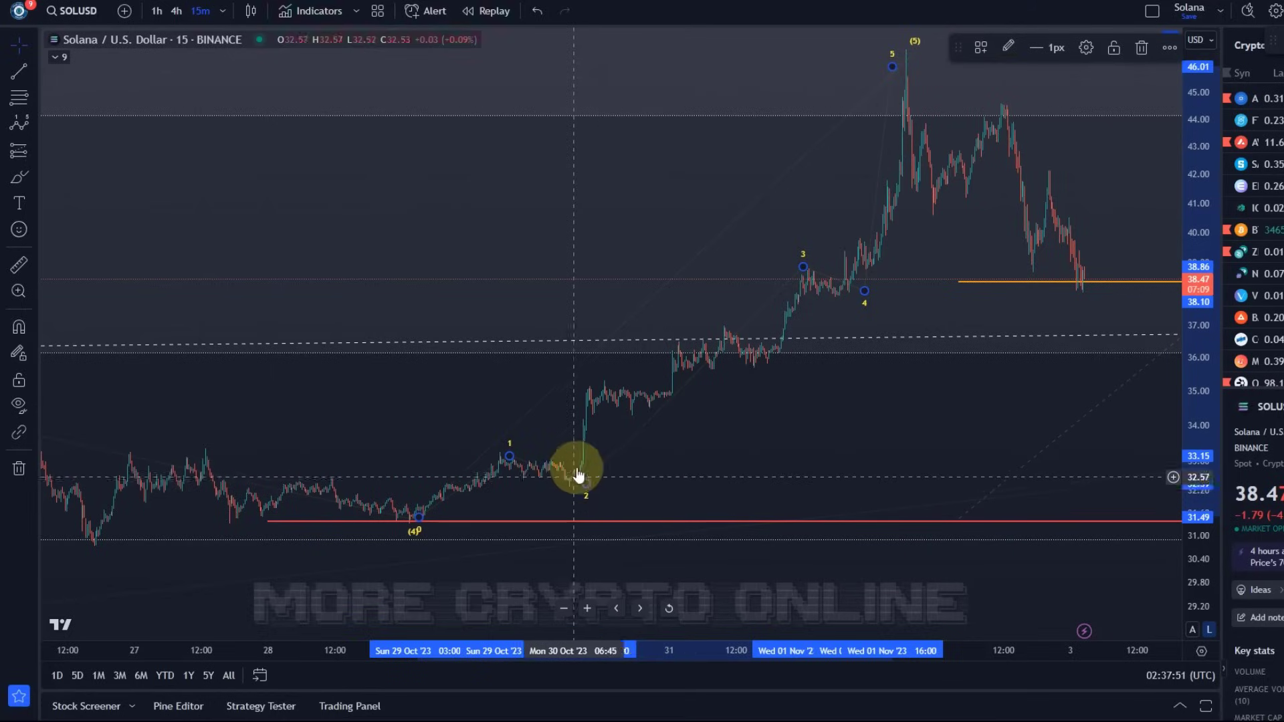
pyautogui.moveTo(512, 461); pyautogui.dragTo(439, 473)
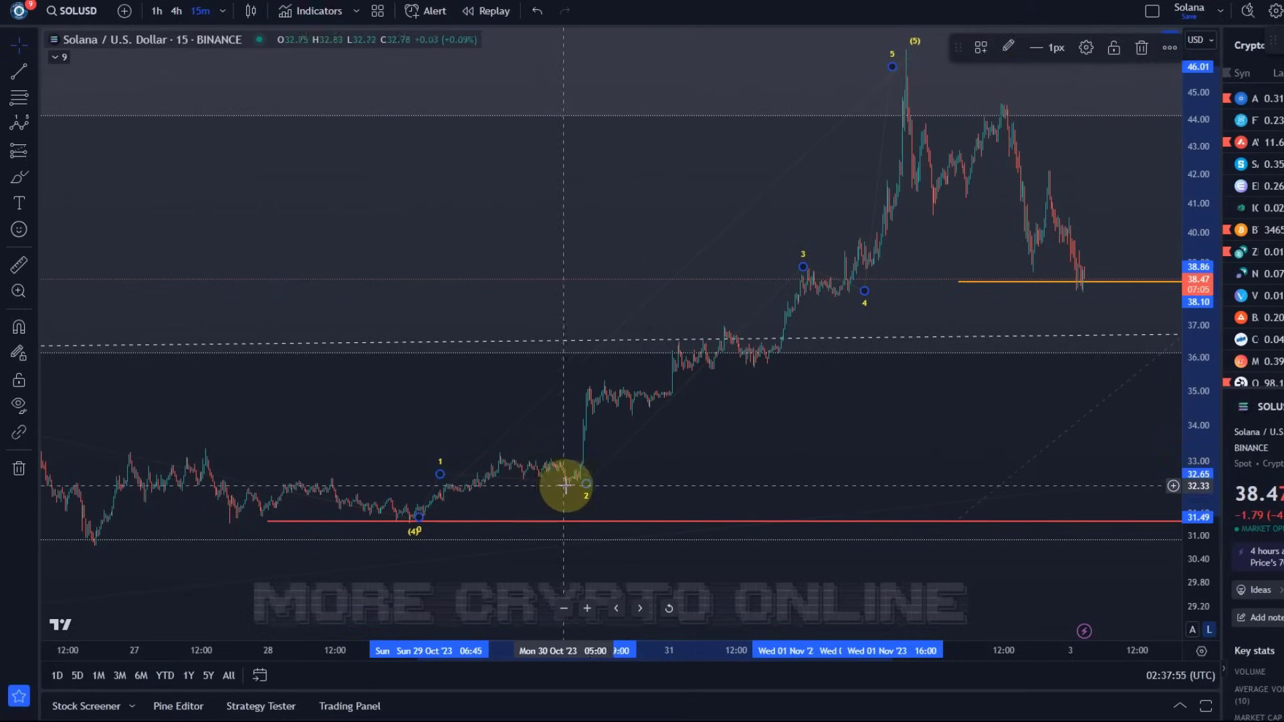
pyautogui.moveTo(583, 483); pyautogui.dragTo(459, 492)
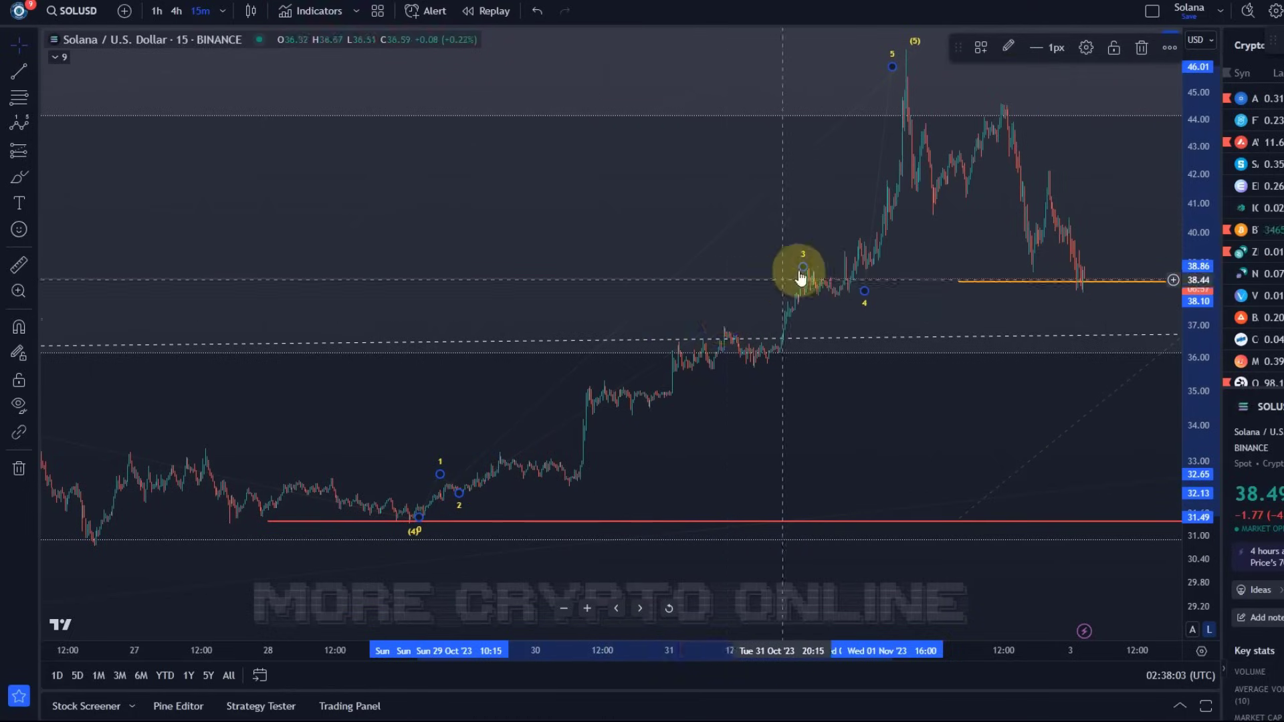
pyautogui.moveTo(803, 267); pyautogui.dragTo(726, 320)
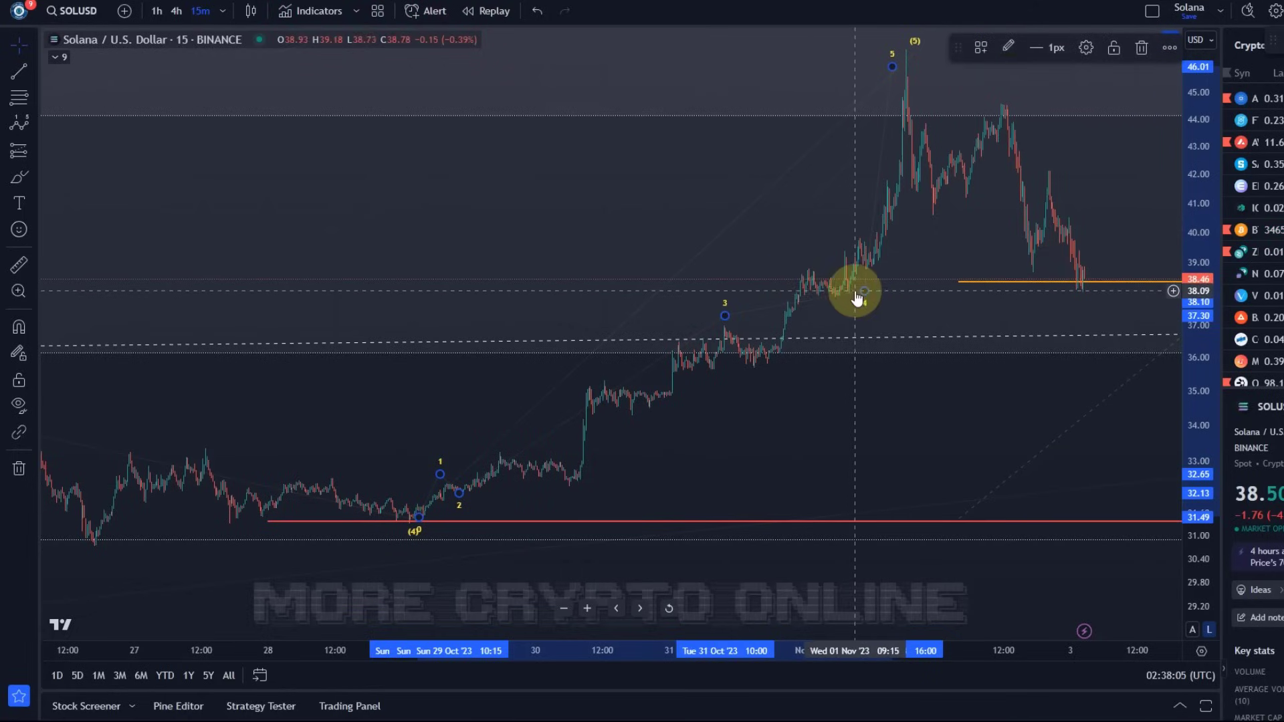
pyautogui.moveTo(862, 289)
pyautogui.mouseDown()
pyautogui.moveTo(785, 353)
pyautogui.moveTo(785, 450)
pyautogui.moveTo(724, 441)
pyautogui.mouseUp()
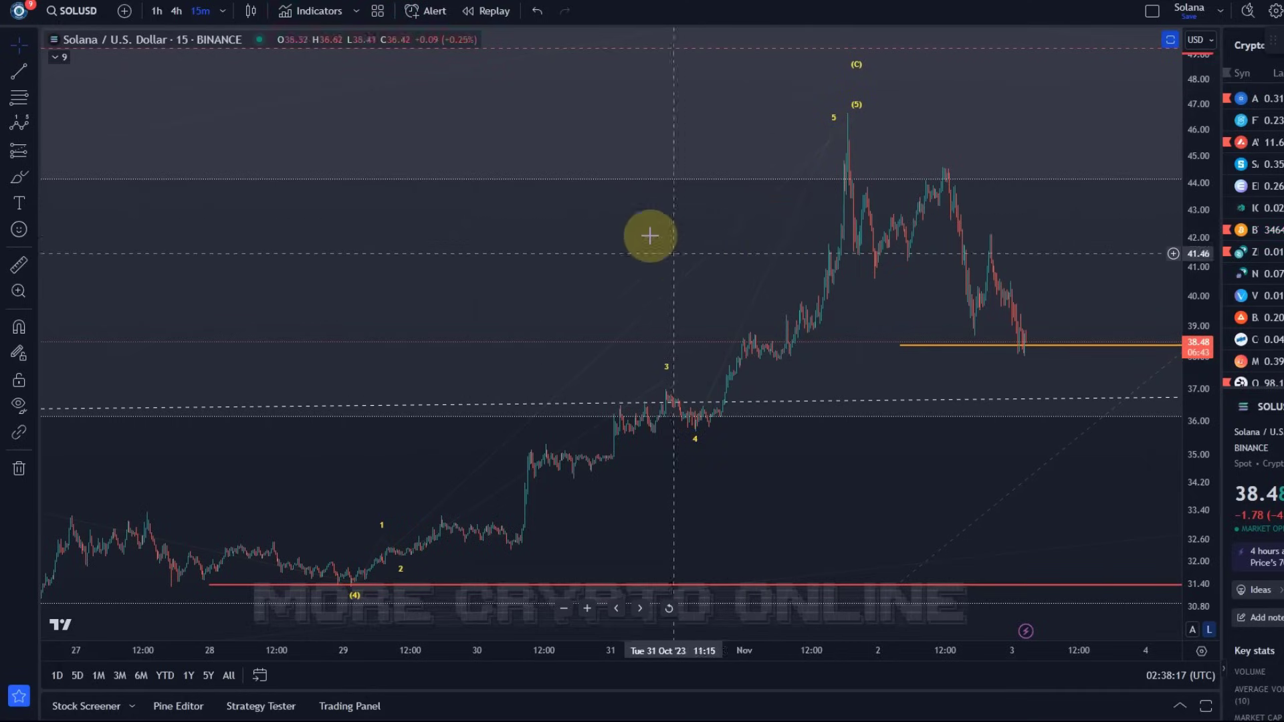
pyautogui.scroll(-5, 562, 264)
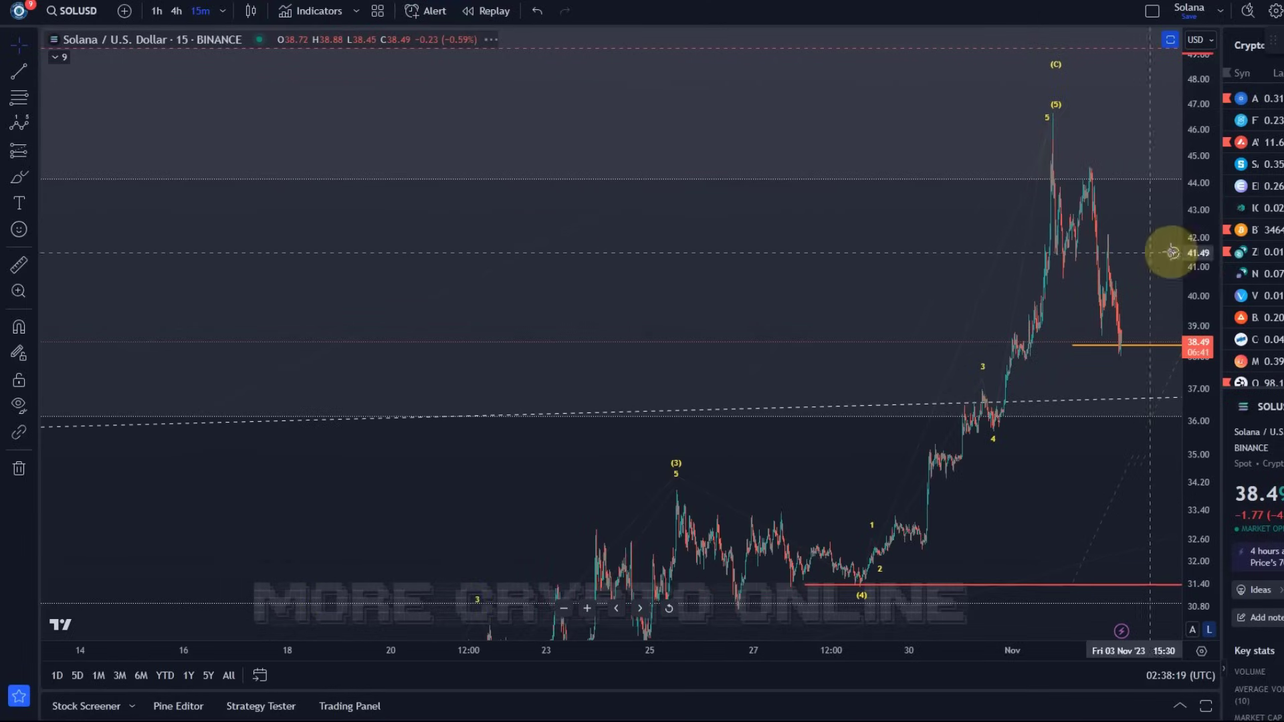
pyautogui.moveTo(1257, 409); pyautogui.dragTo(1283, 271)
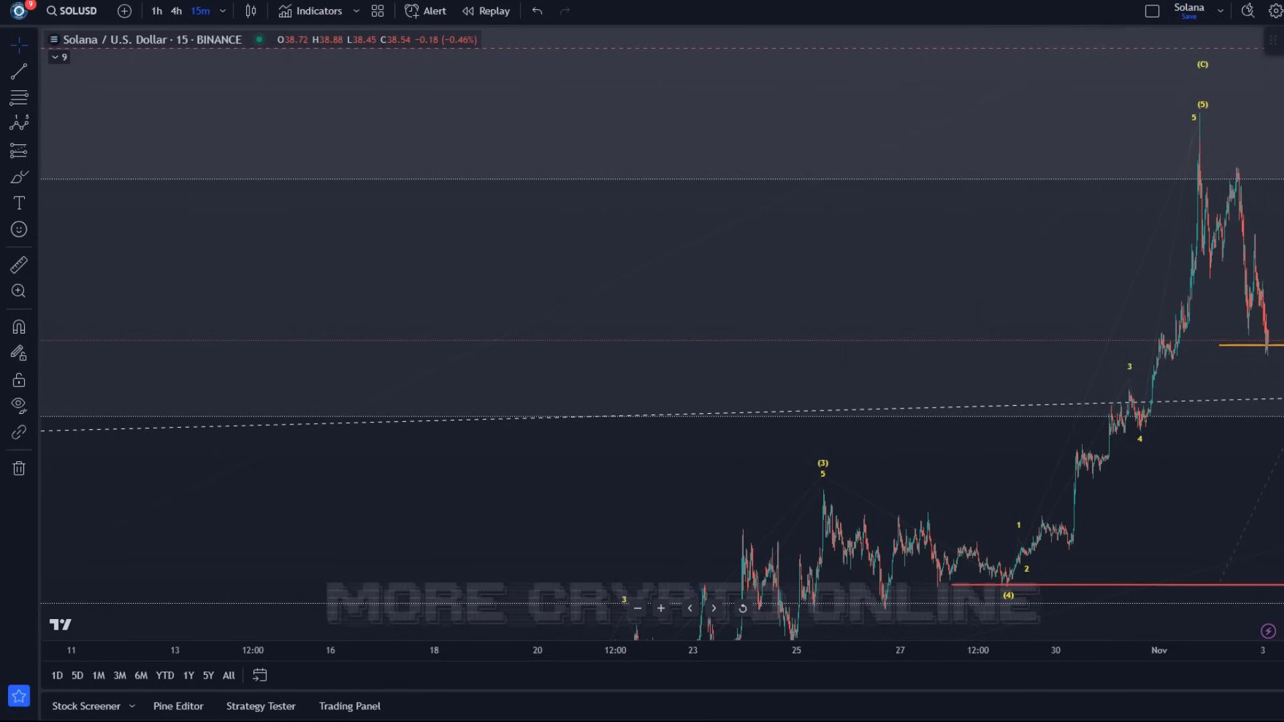
pyautogui.moveTo(1200, 314); pyautogui.dragTo(805, 398)
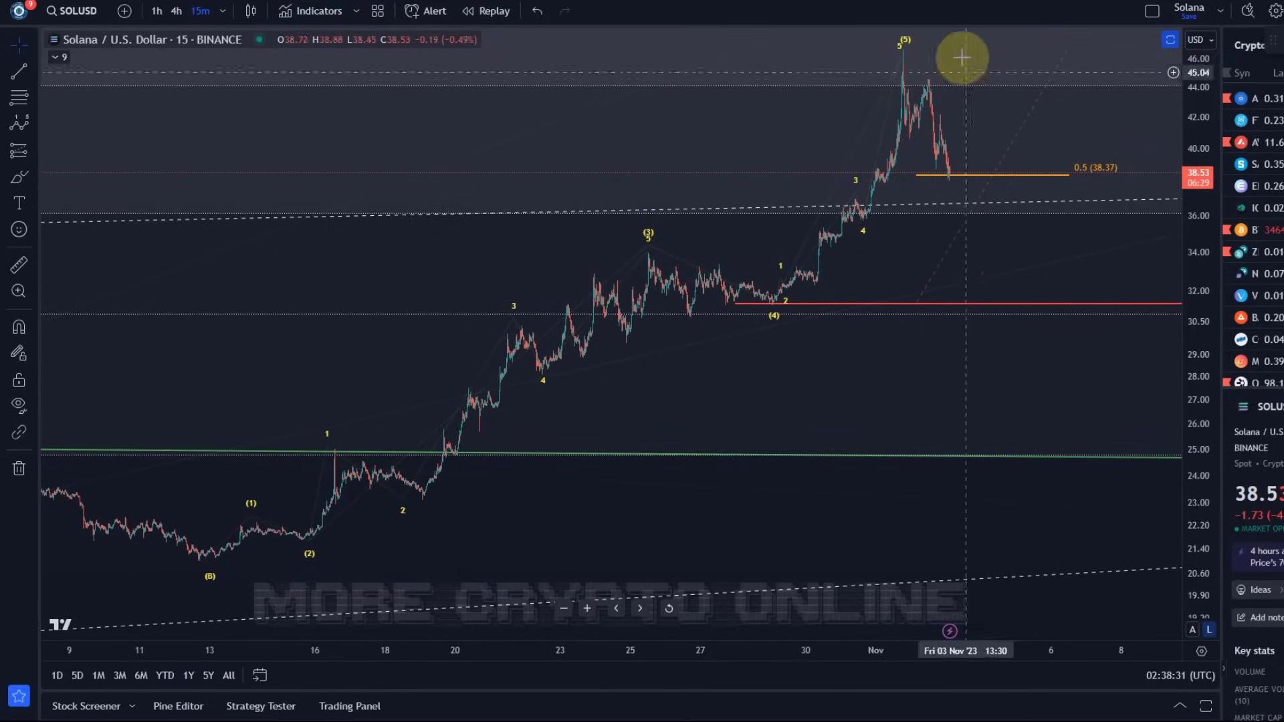
# Switch SOLUSD to 1-hour candles and frame the wave-4 Fibonacci support box
pyautogui.click(158, 10)
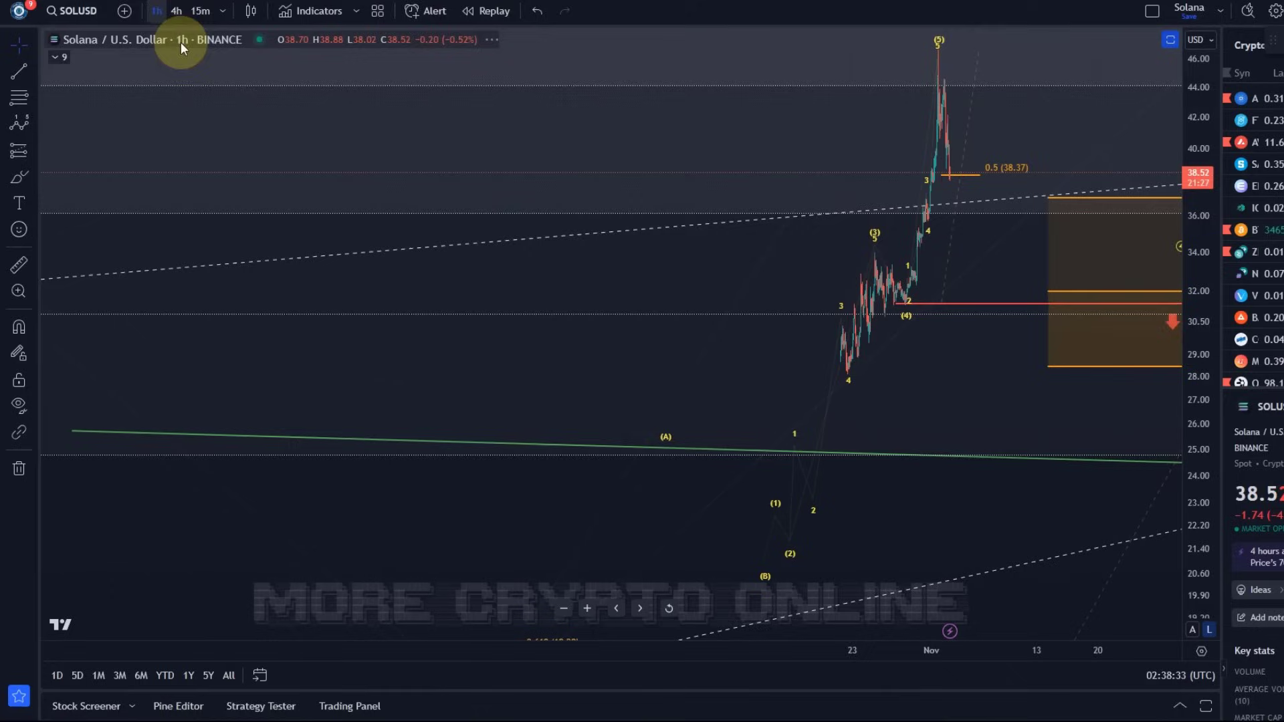
pyautogui.scroll(5, 825, 402)
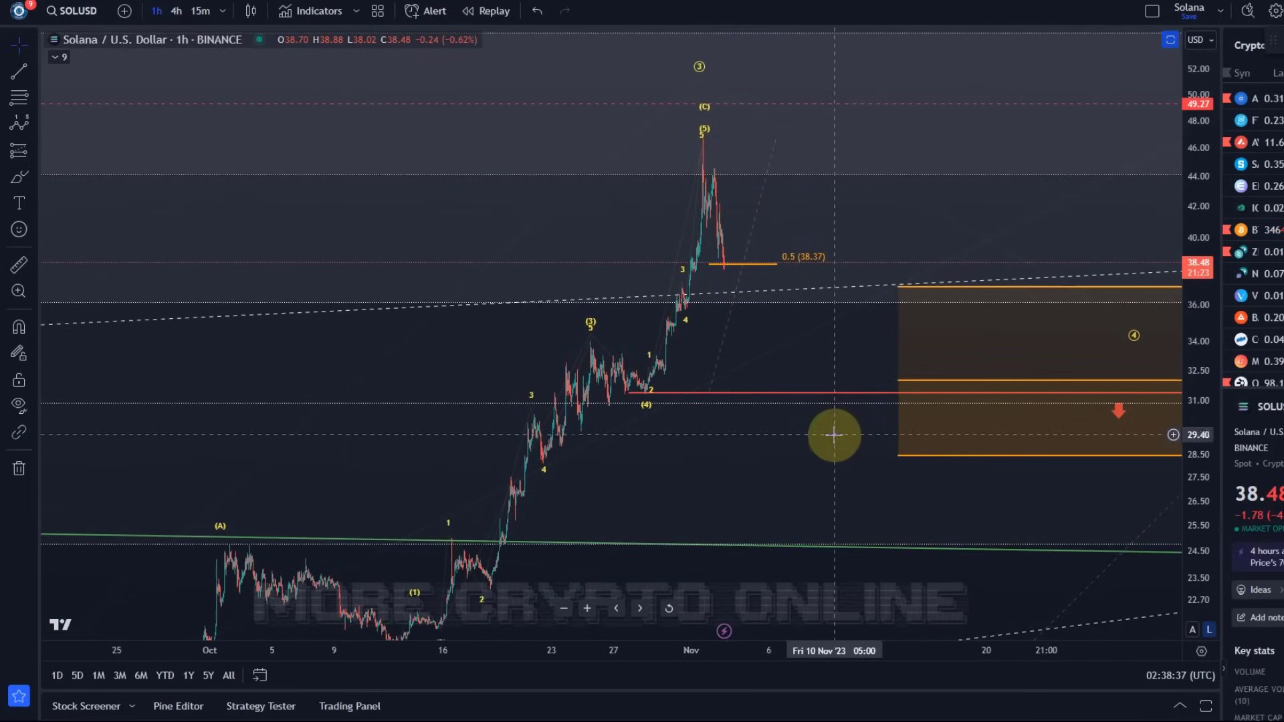
pyautogui.moveTo(834, 441); pyautogui.dragTo(629, 491)
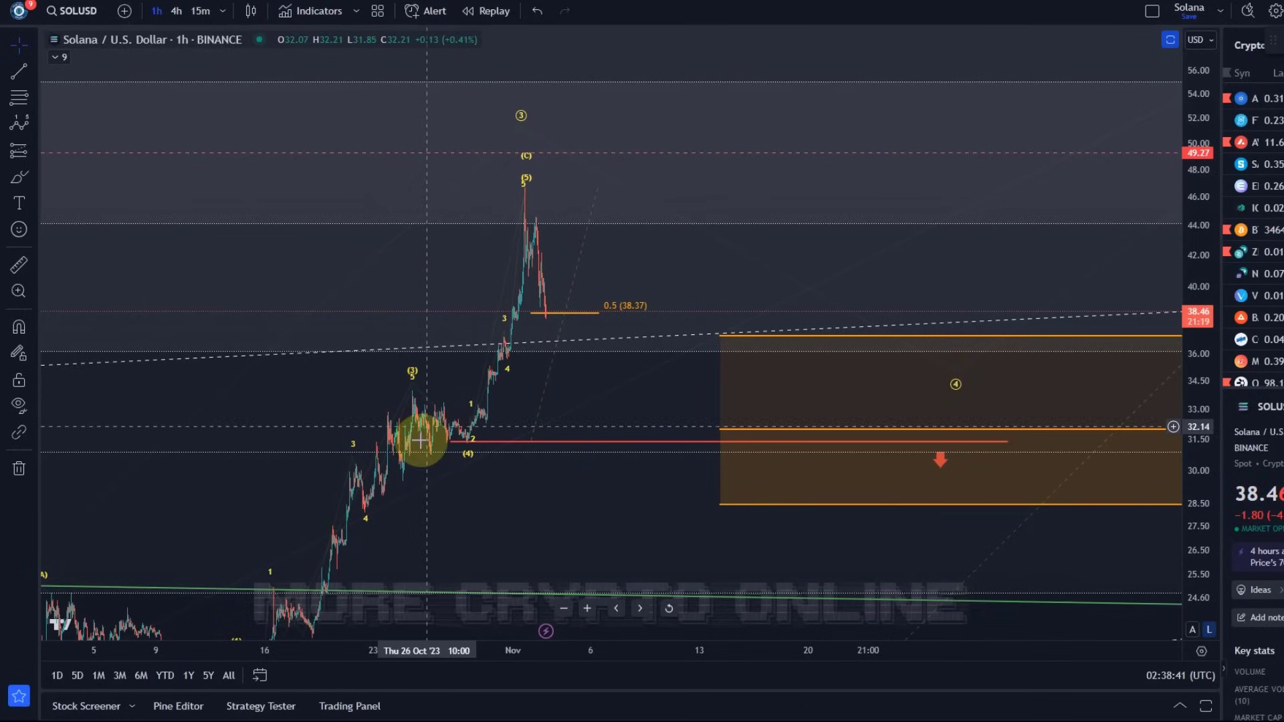
pyautogui.scroll(3, 435, 468)
pyautogui.moveTo(475, 502); pyautogui.dragTo(811, 464)
pyautogui.scroll(3, 467, 367)
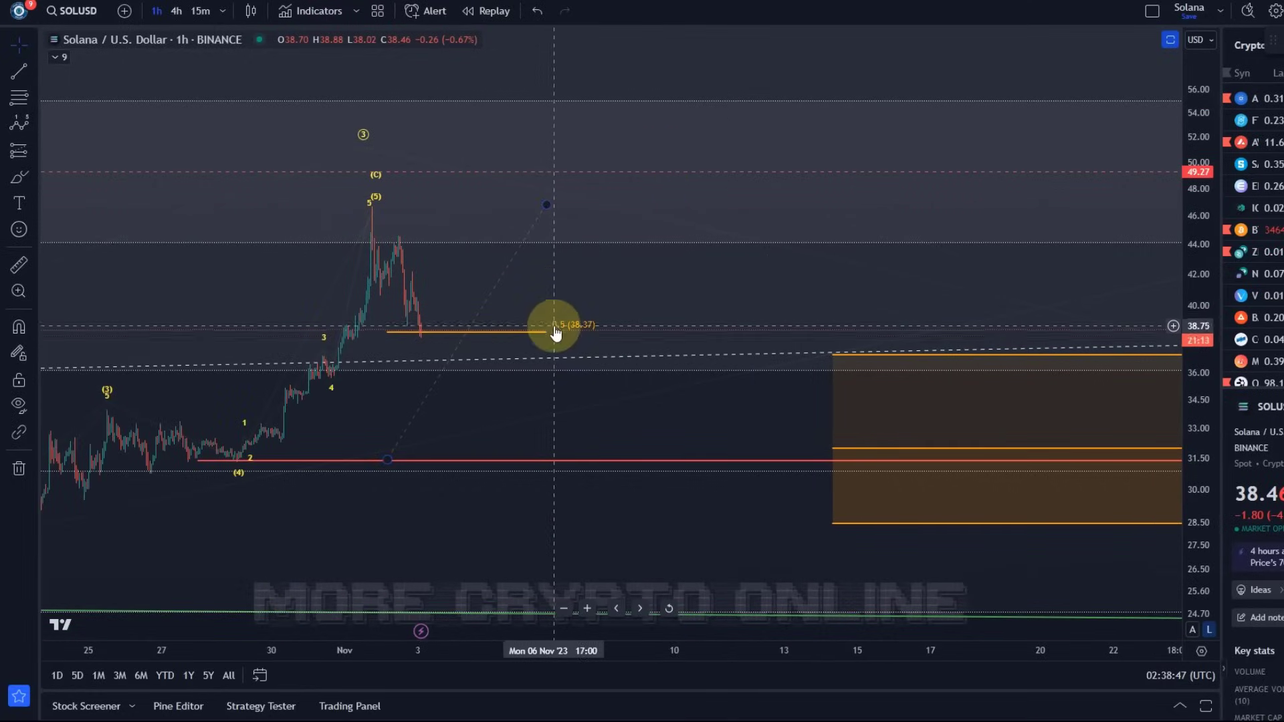
pyautogui.scroll(-5, 989, 513)
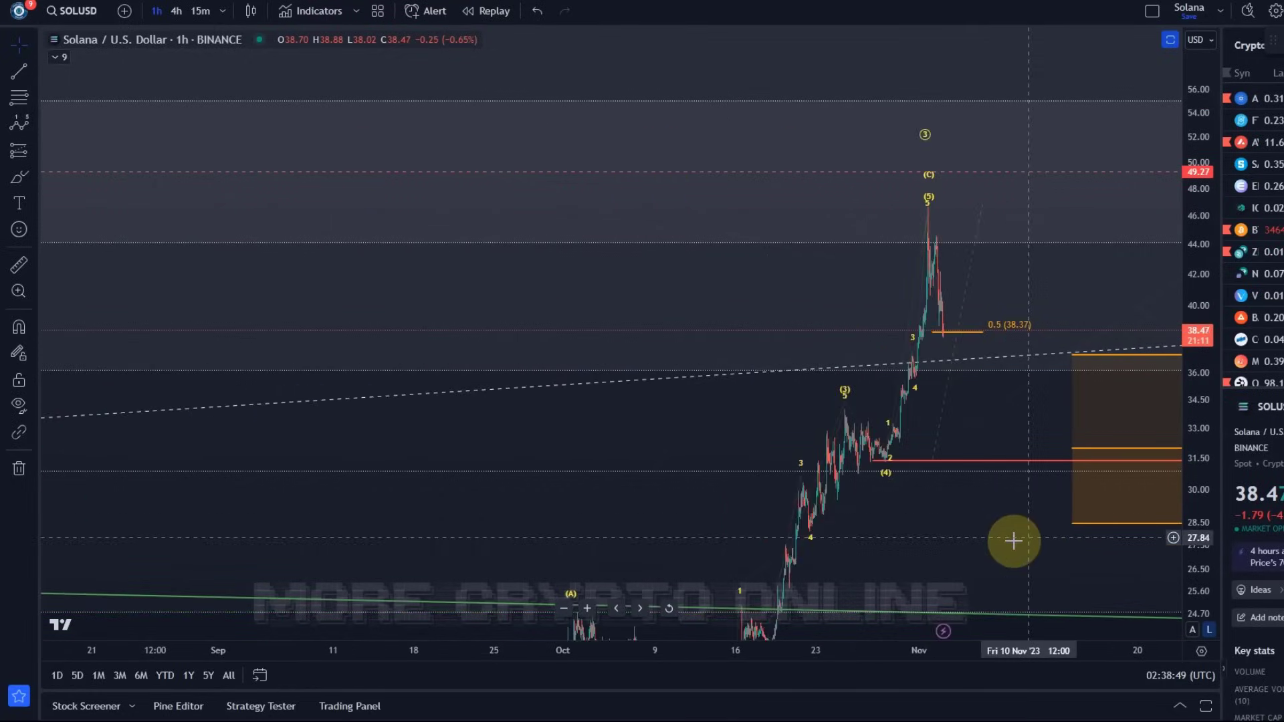
# Show more of the October rally and compress the price scale so the upside targets fit
pyautogui.moveTo(1026, 536); pyautogui.dragTo(485, 548)
pyautogui.scroll(-1, 508, 548)
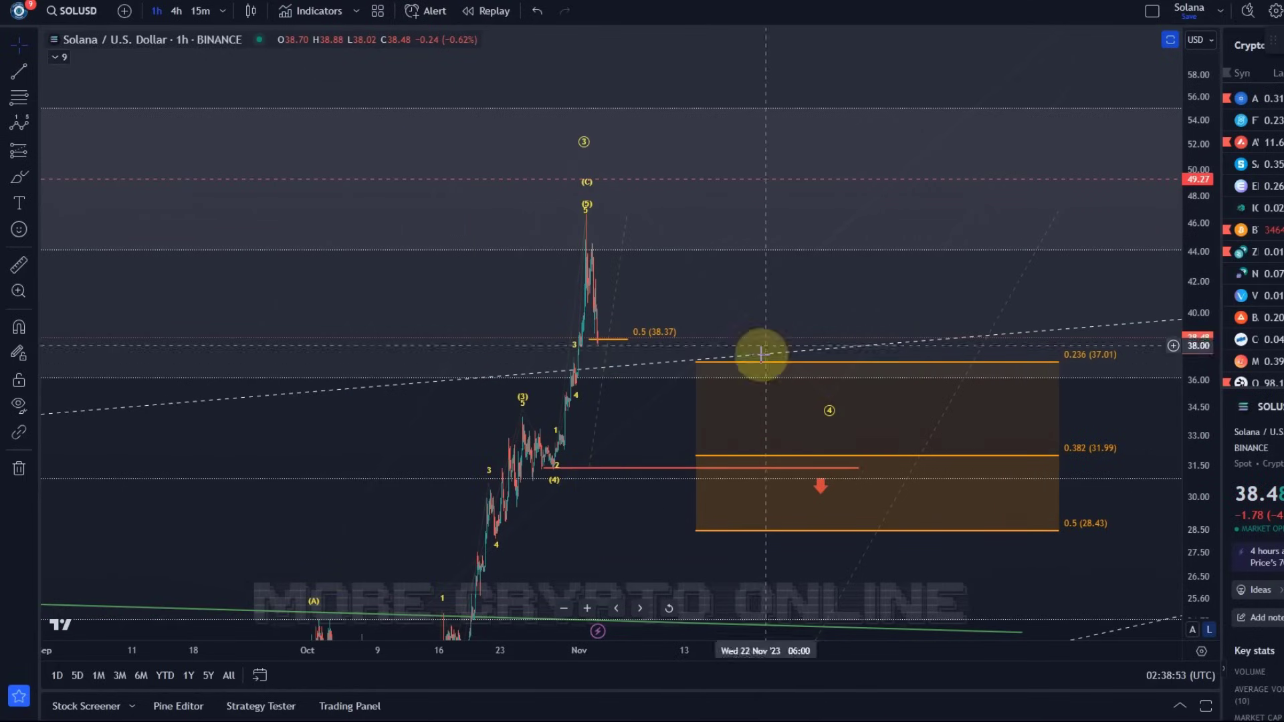
pyautogui.moveTo(1207, 261); pyautogui.dragTo(1228, 468)
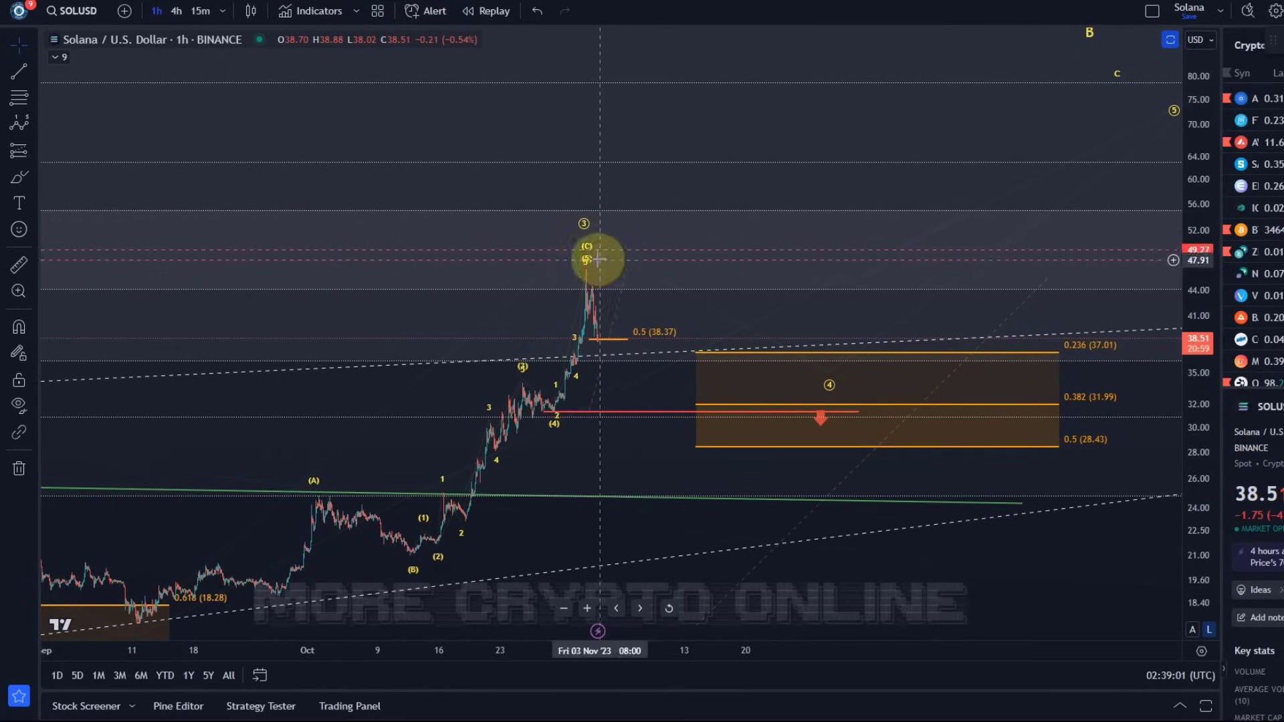
# Move the larger count's circled 4 point left into the orange wave-4 box, then undo once
pyautogui.rightClick(837, 375)
pyautogui.click(833, 366)
pyautogui.moveTo(828, 387); pyautogui.dragTo(734, 378)
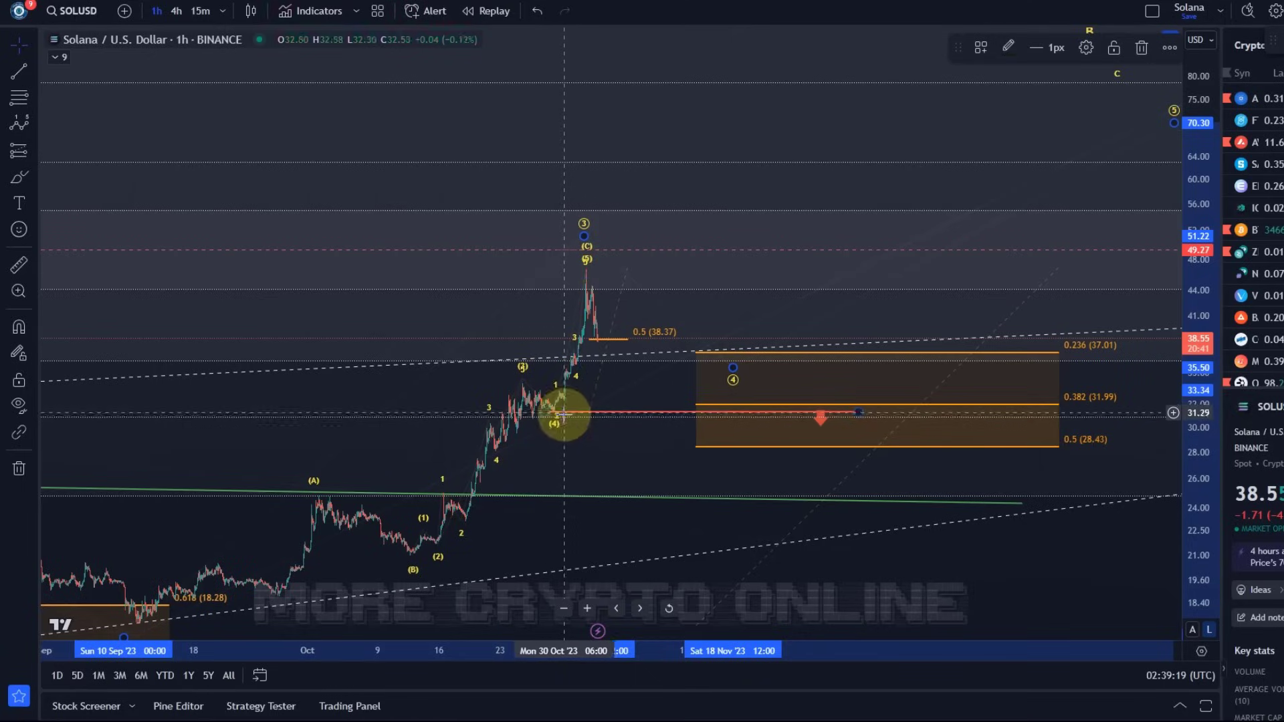
pyautogui.click(728, 368)
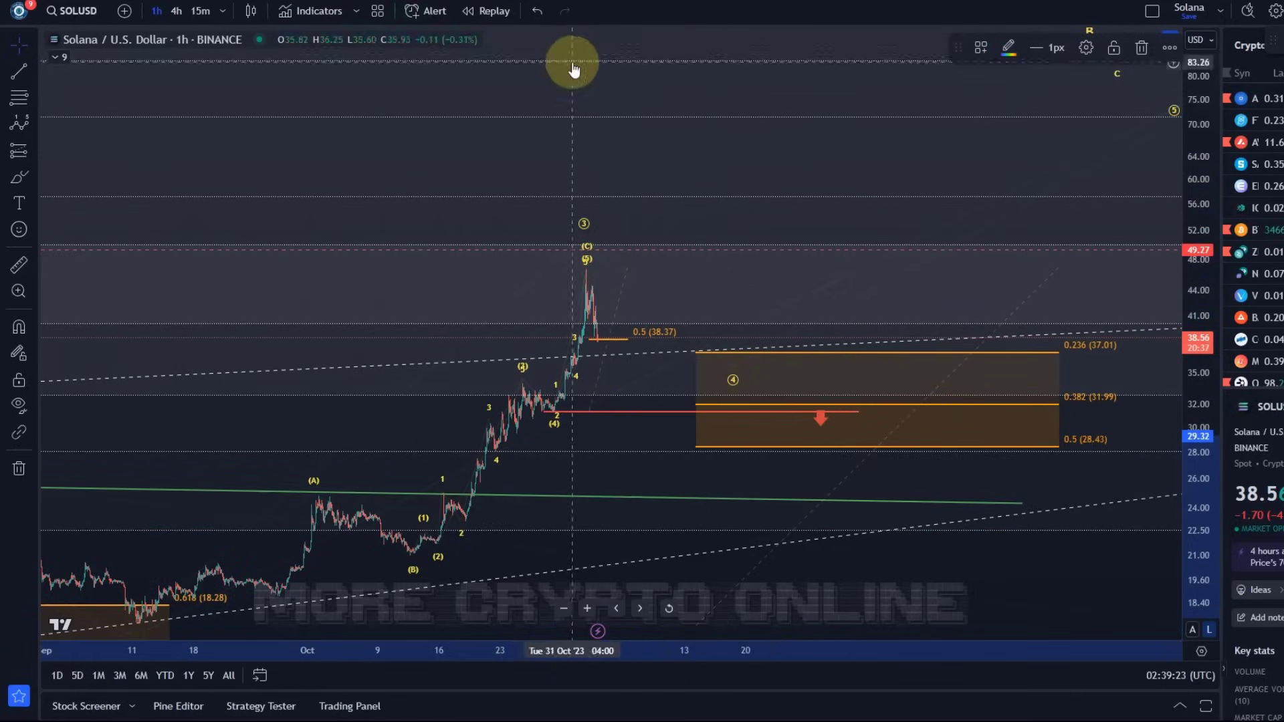
pyautogui.click(536, 11)
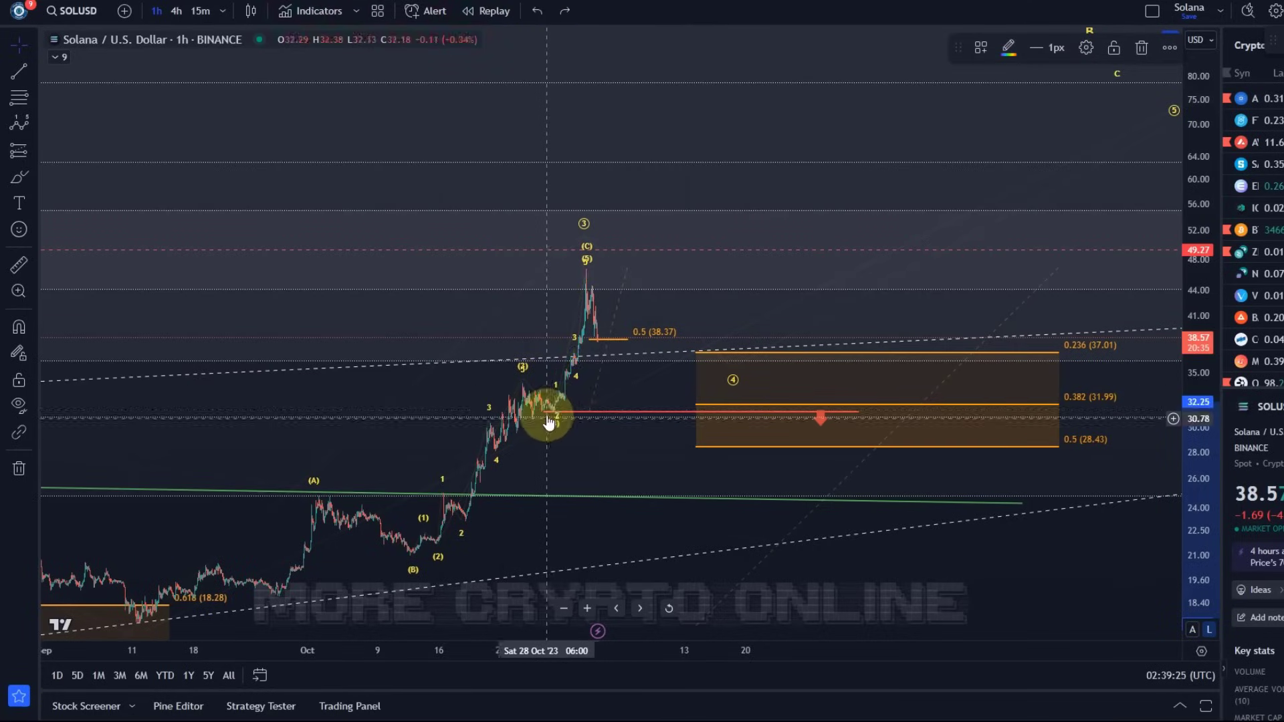